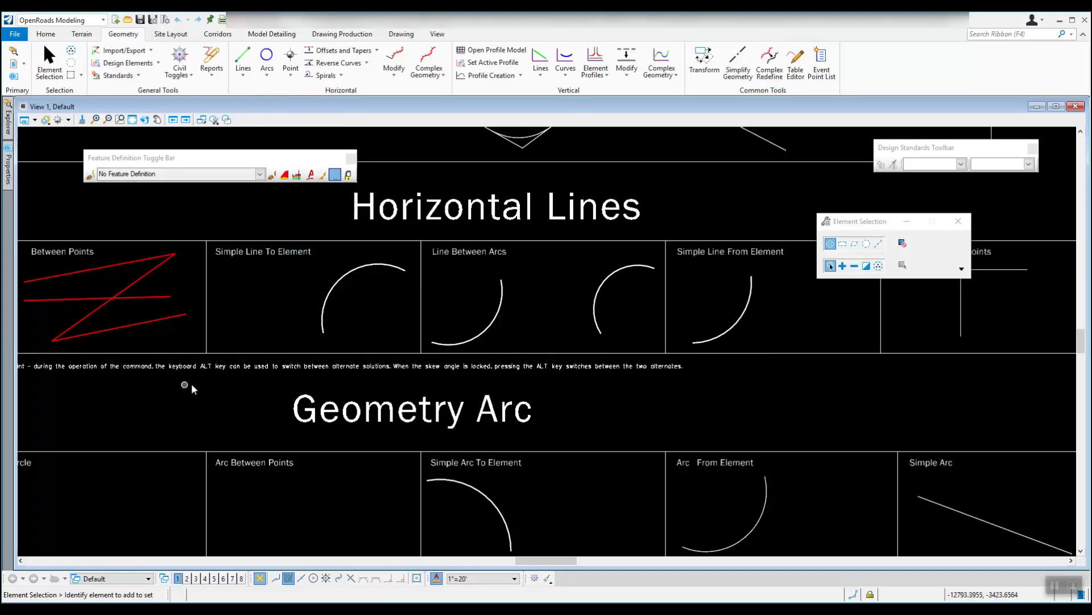
Step: Pan and zoom View 1 to centre the Horizontal Lines row of panels
{"action": "middle_click", "coordinate": [223, 385]}
{"action": "middle_click_drag", "start_coordinate": [223, 381], "coordinate": [296, 384]}
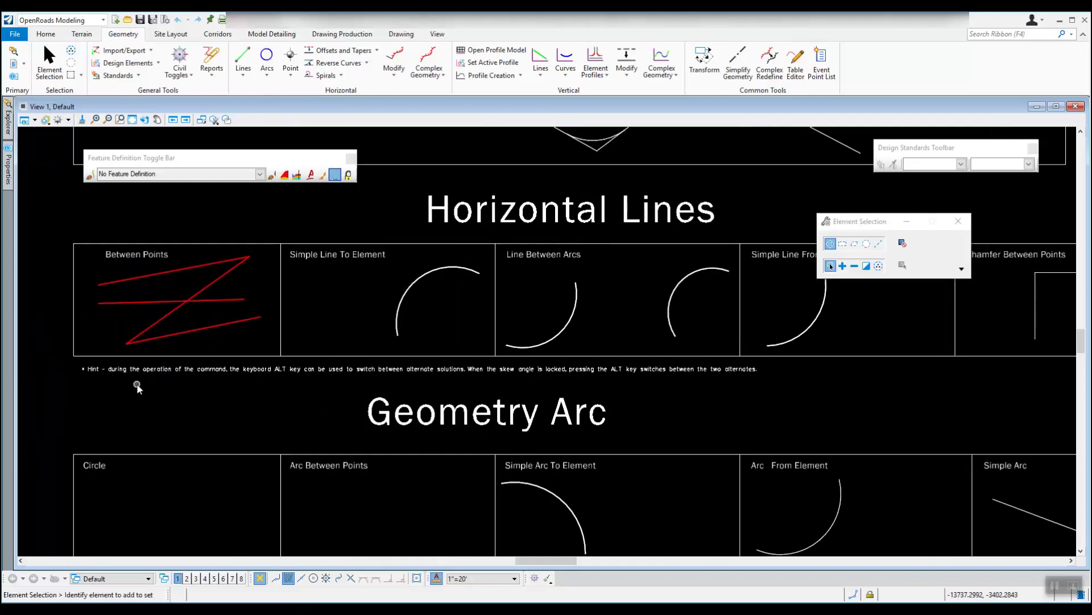
{"action": "scroll", "coordinate": [139, 378], "scroll_direction": "up", "scroll_amount": 1}
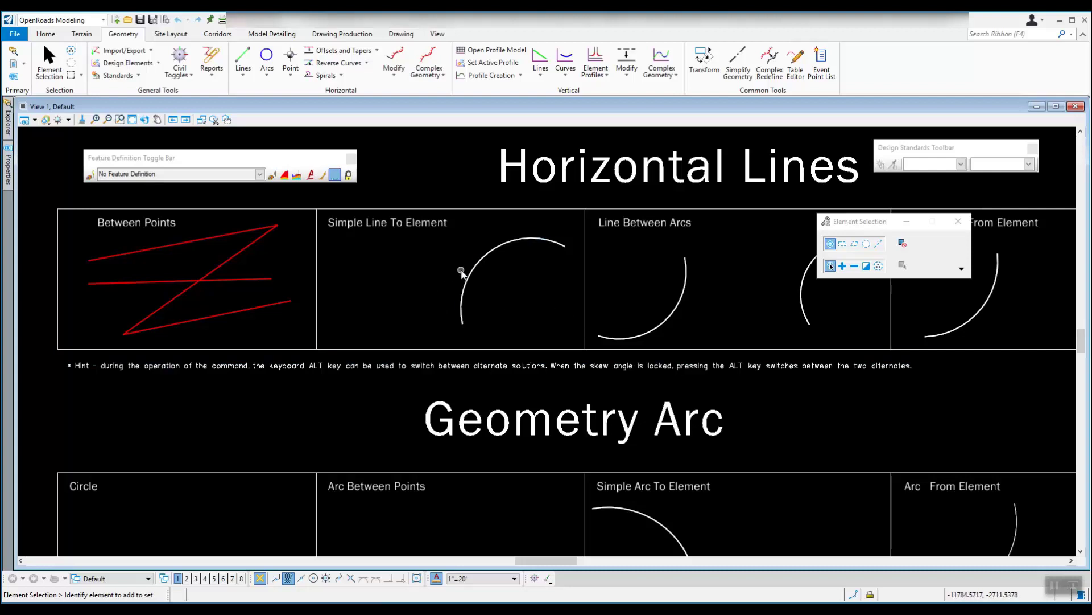
{"action": "middle_click_drag", "start_coordinate": [453, 242], "coordinate": [400, 292]}
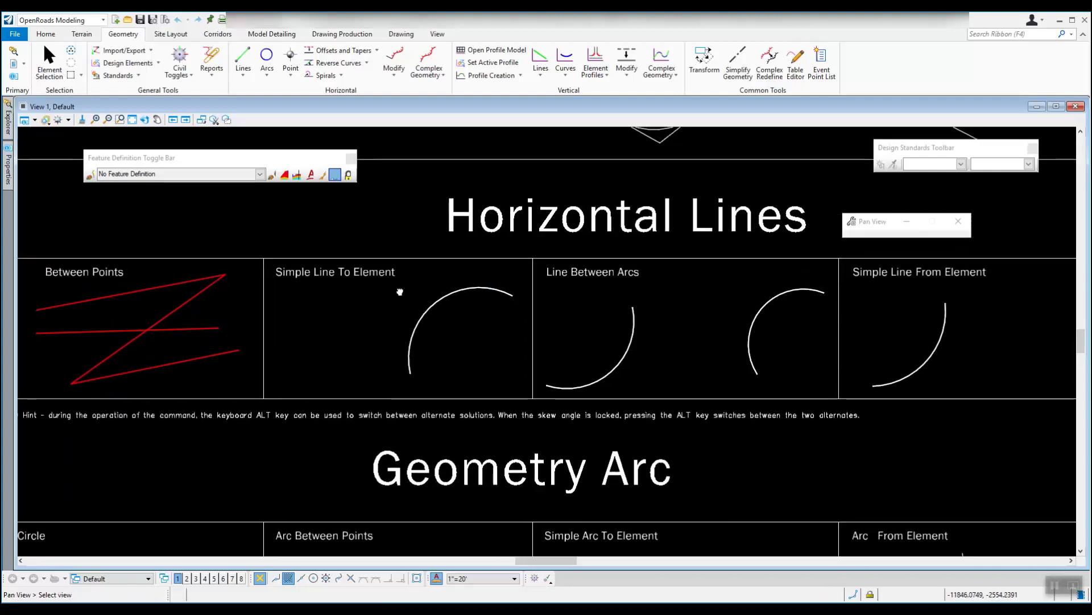
Step: Start Simple Line To Element and pick the arc in its panel
{"action": "left_click", "coordinate": [243, 75]}
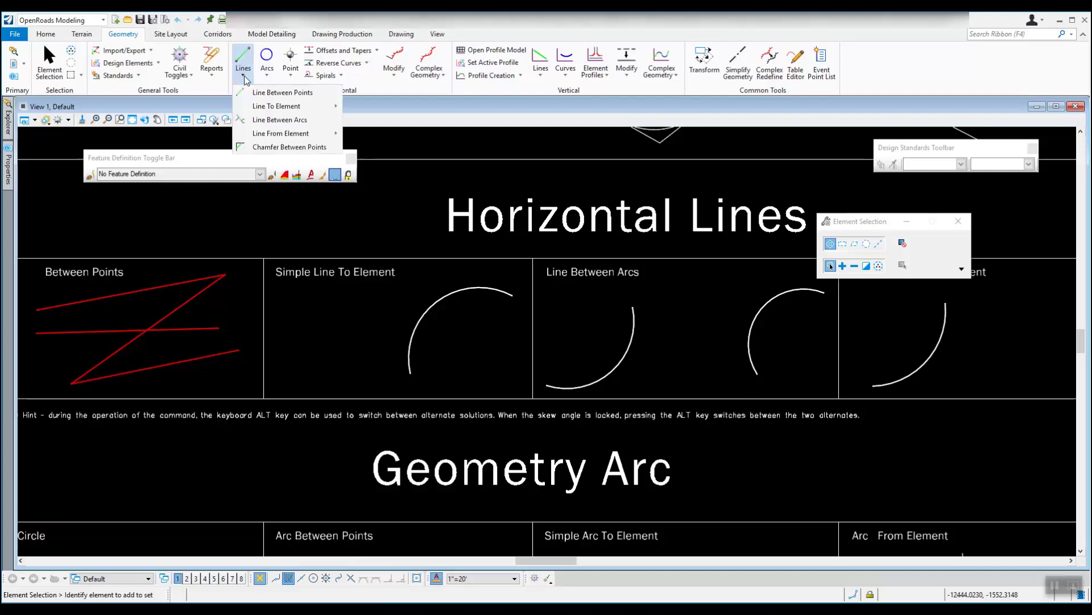
{"action": "mouse_move", "coordinate": [252, 110]}
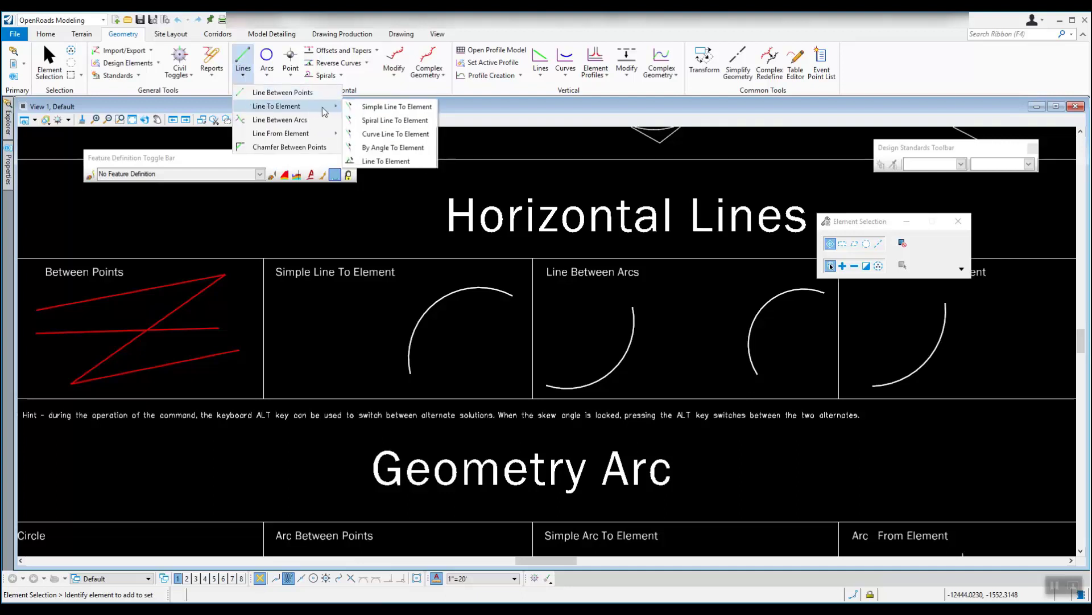
{"action": "left_click", "coordinate": [396, 107]}
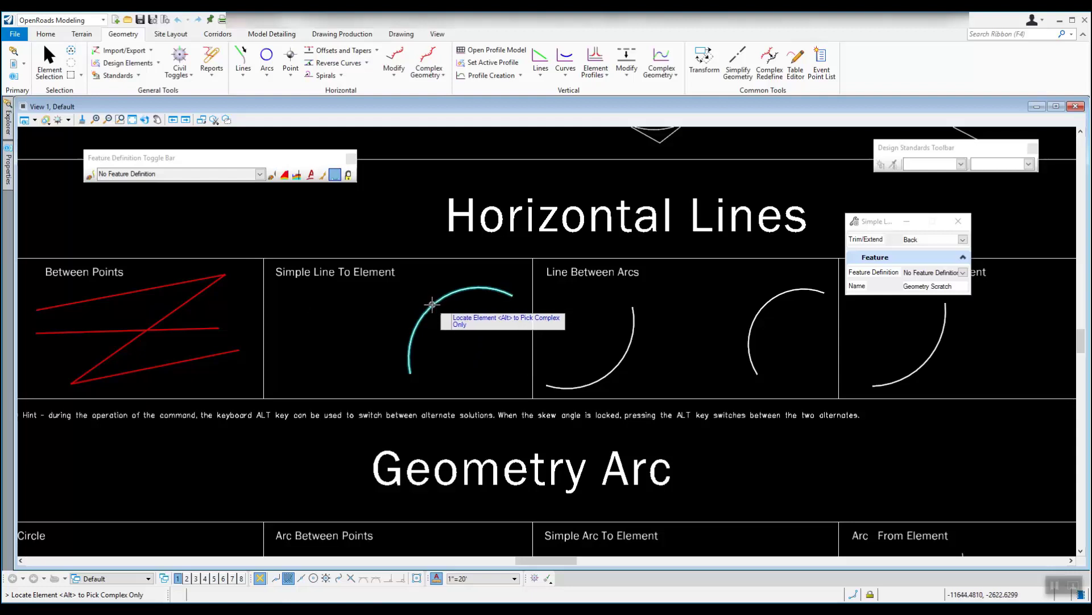
{"action": "left_click", "coordinate": [432, 305]}
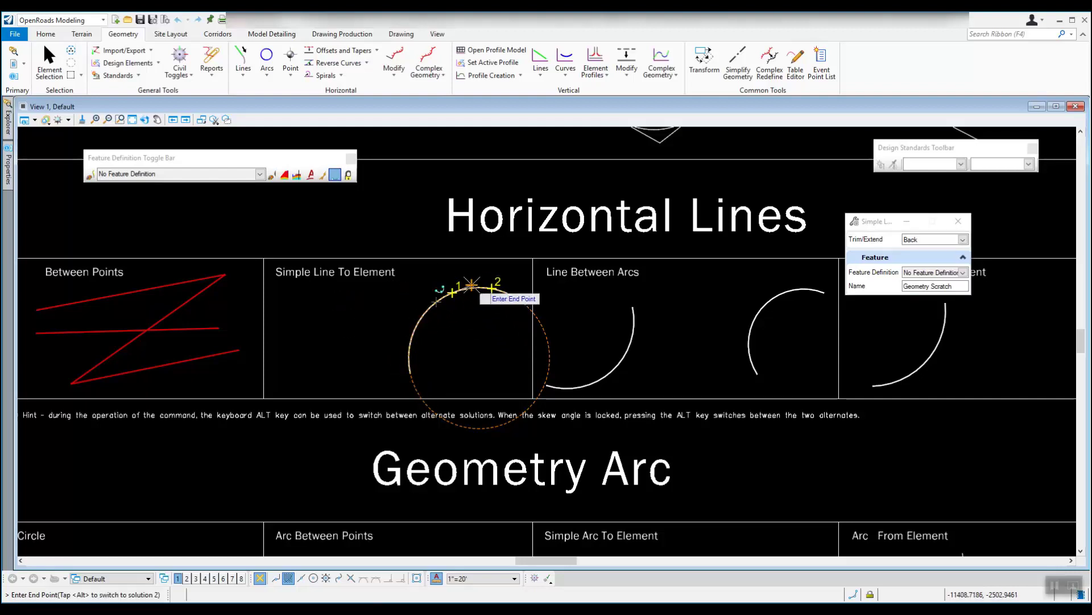
Step: Move the line settings aside and keep Trim/Extend set to Back
{"action": "left_click_drag", "start_coordinate": [880, 227], "coordinate": [146, 219]}
{"action": "left_click", "coordinate": [226, 265]}
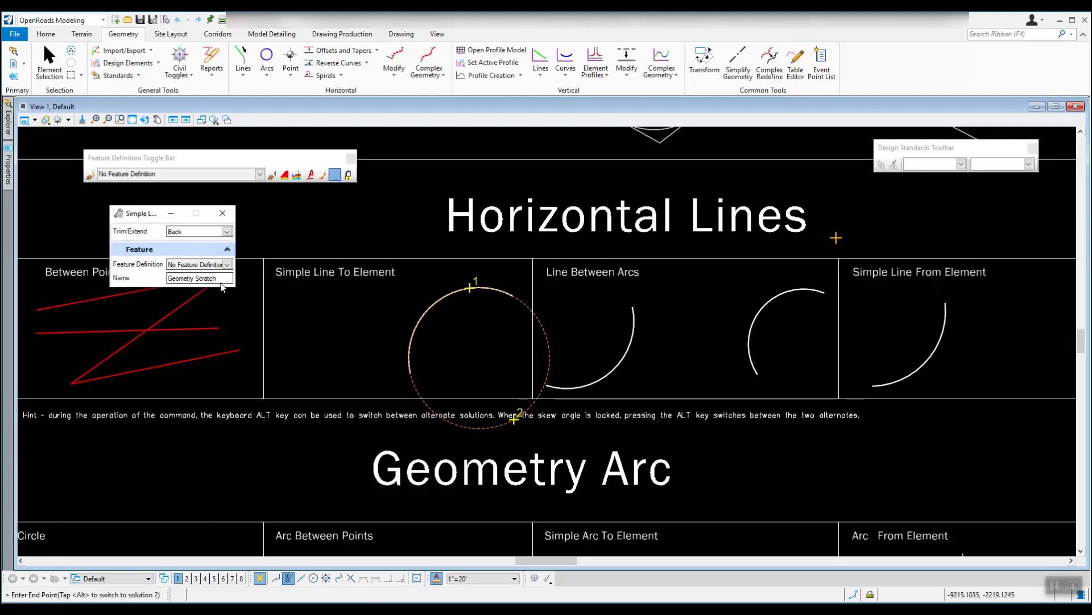
{"action": "left_click", "coordinate": [226, 267]}
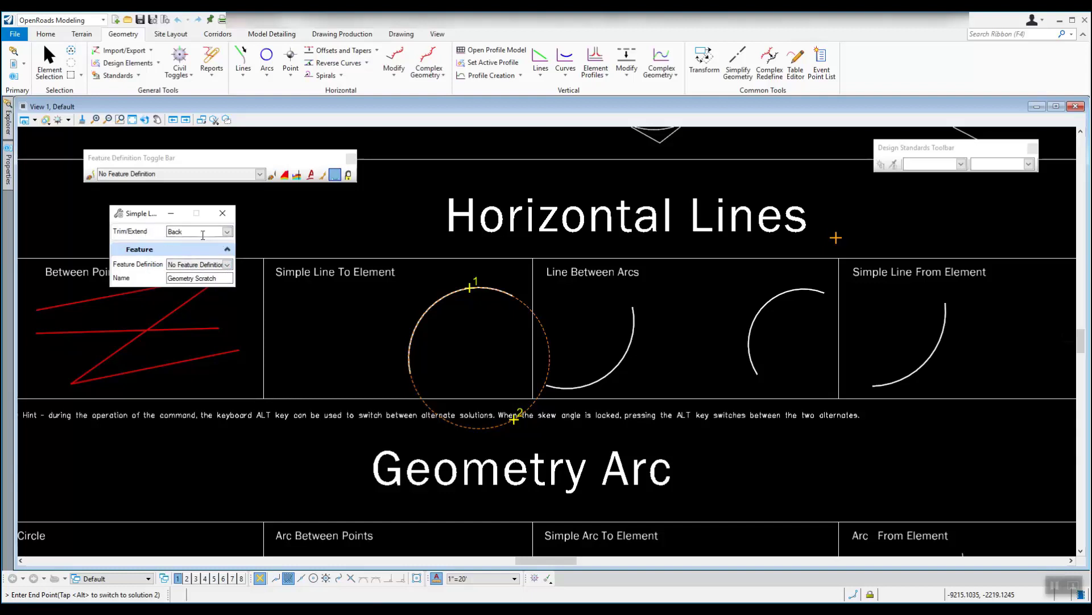
{"action": "left_click", "coordinate": [227, 231]}
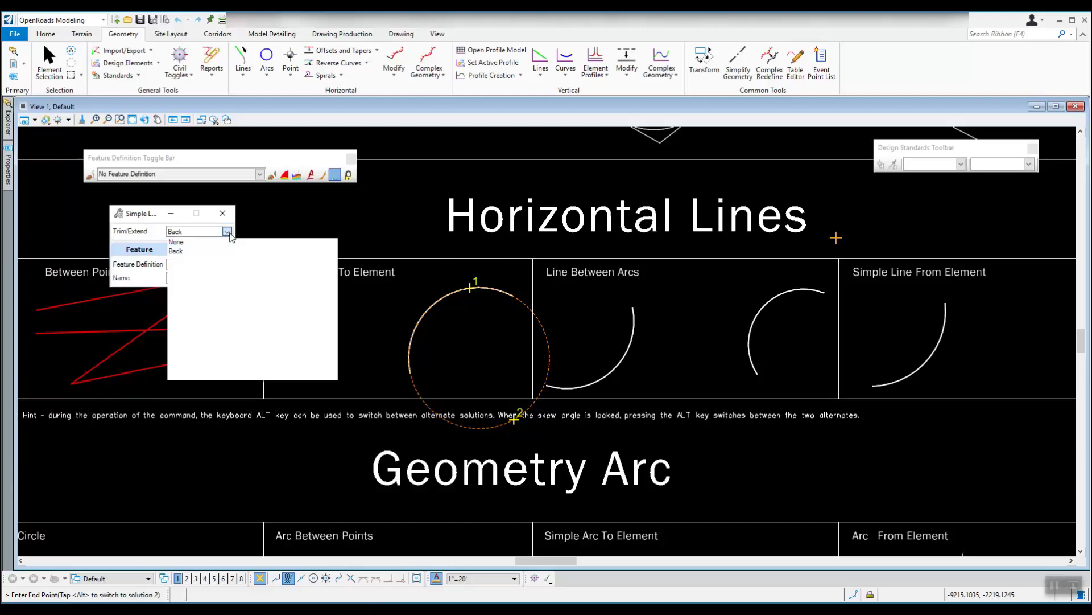
{"action": "left_click", "coordinate": [175, 251]}
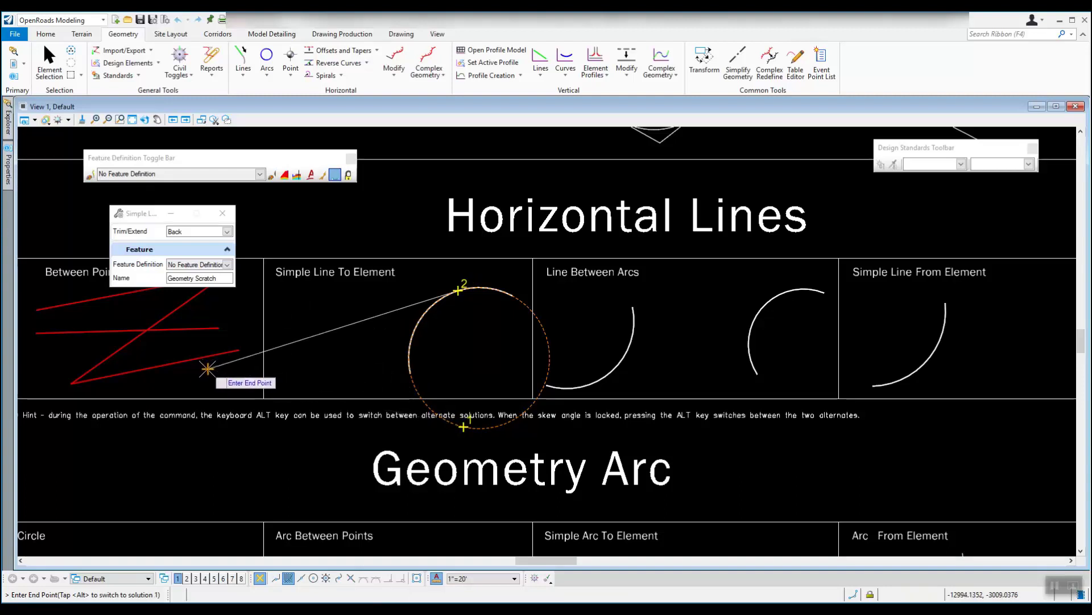
Step: Use solution 2 to place the tangent line off the arc's top, ending at the left, trimming back
{"action": "key", "text": "alt"}
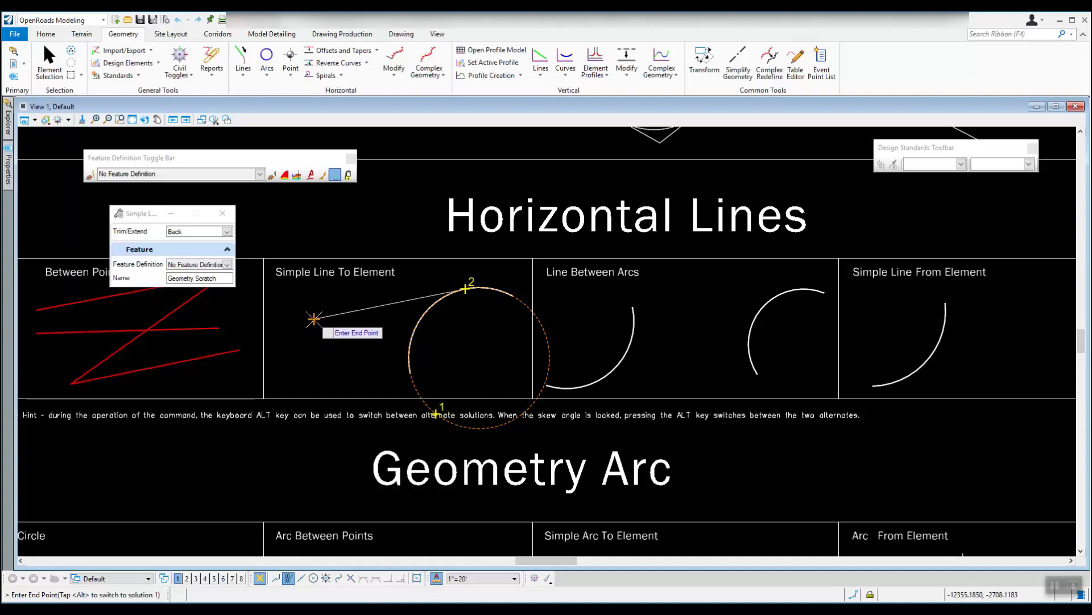
{"action": "left_click", "coordinate": [291, 340]}
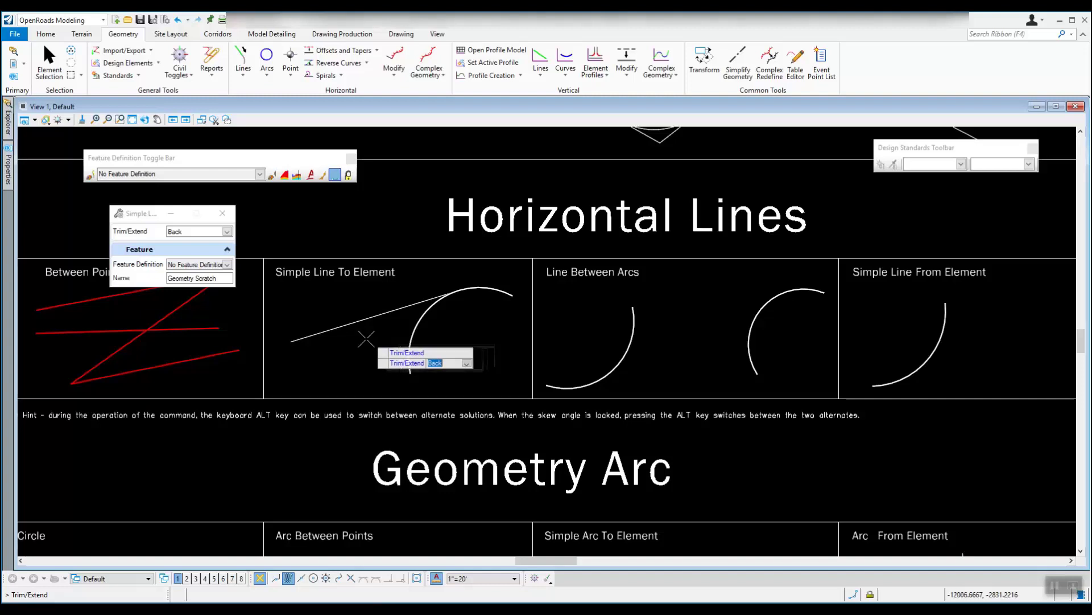
{"action": "left_click", "coordinate": [326, 351]}
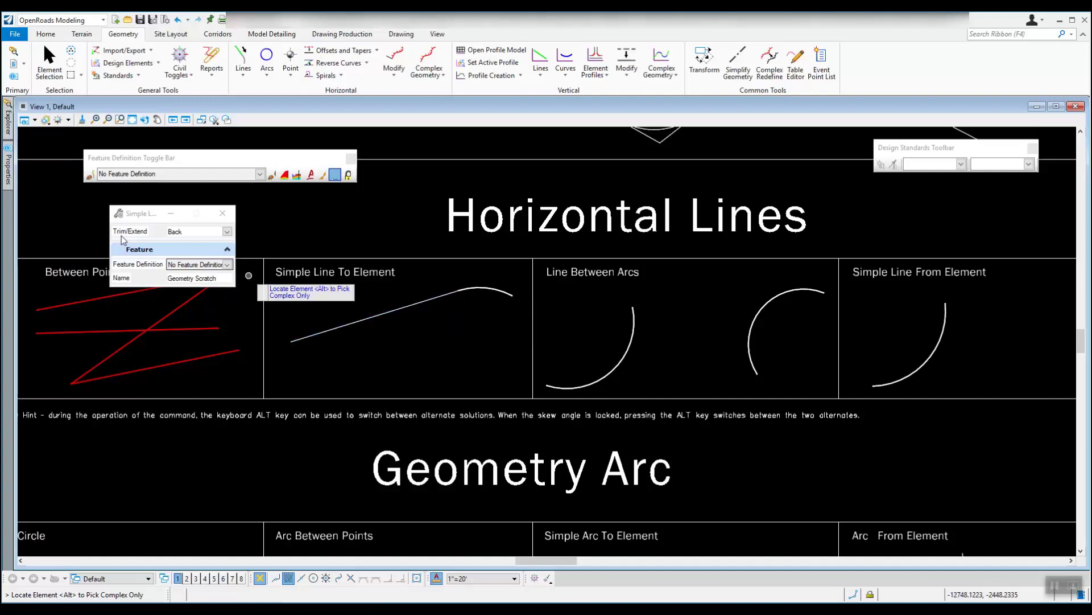
Step: Exit to Element Selection and scroll the view right toward the Chamfer Between Points panel
{"action": "left_click", "coordinate": [59, 83]}
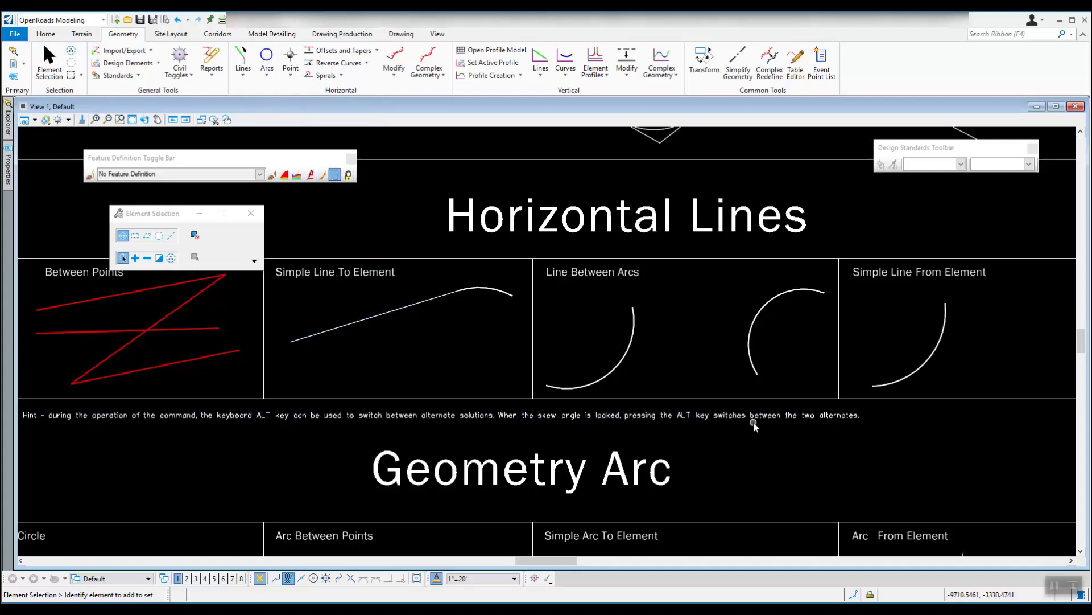
{"action": "left_click", "coordinate": [1070, 561]}
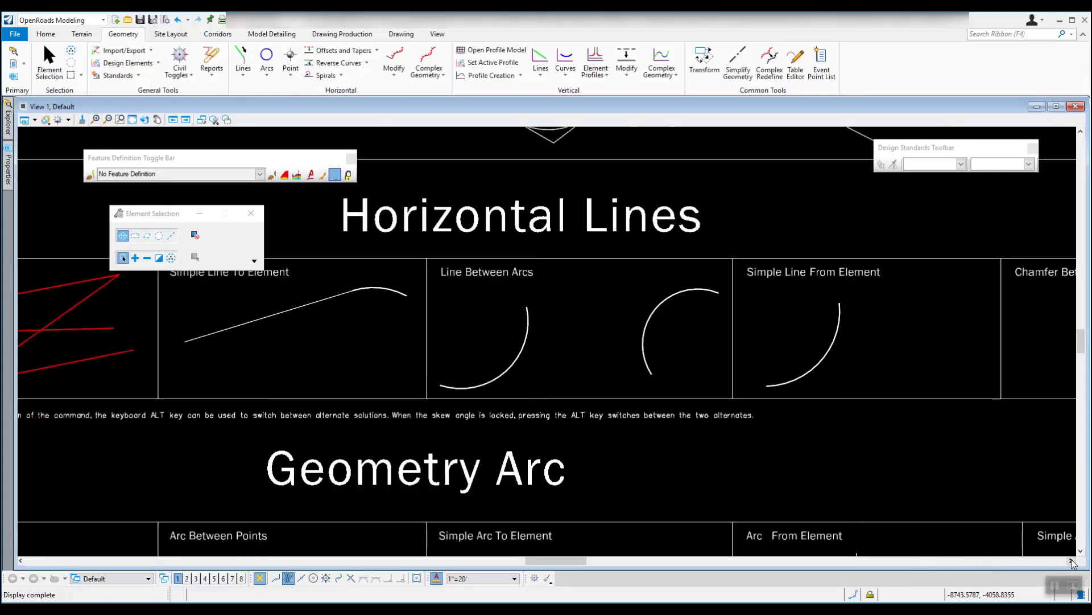
{"action": "left_click", "coordinate": [1070, 561]}
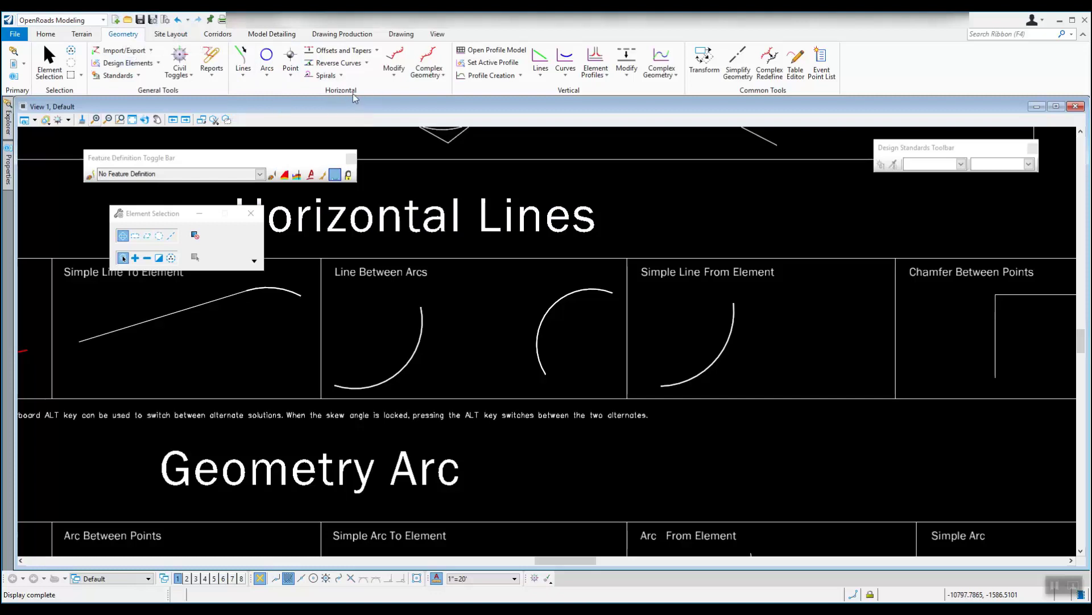
Step: Start Line Between Arcs with Trim/Extend Both, the start offset left on, and tangent Solution 2
{"action": "left_click", "coordinate": [248, 80]}
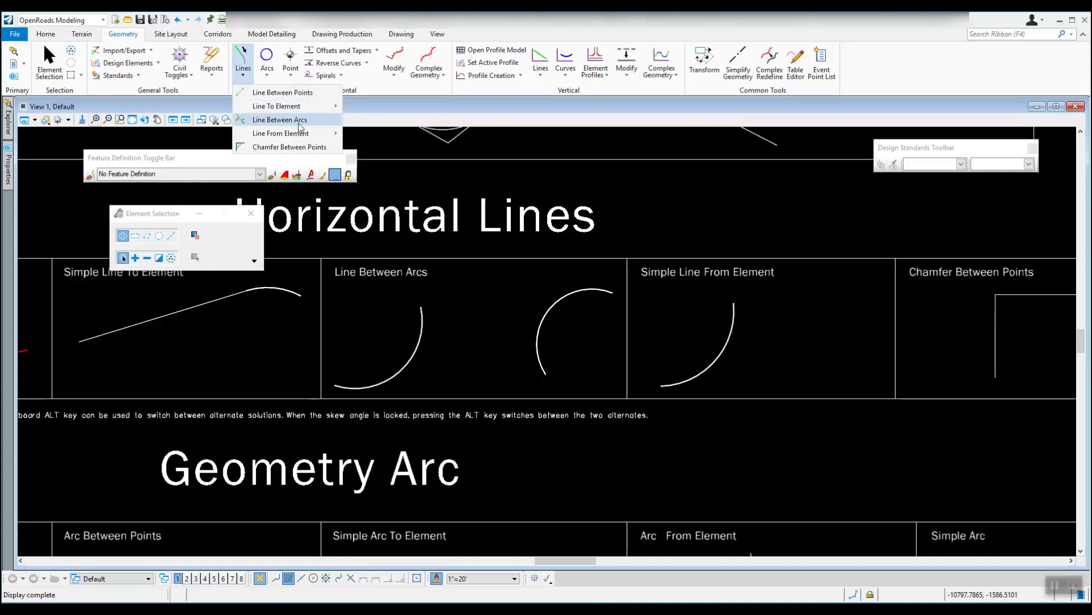
{"action": "left_click", "coordinate": [272, 121]}
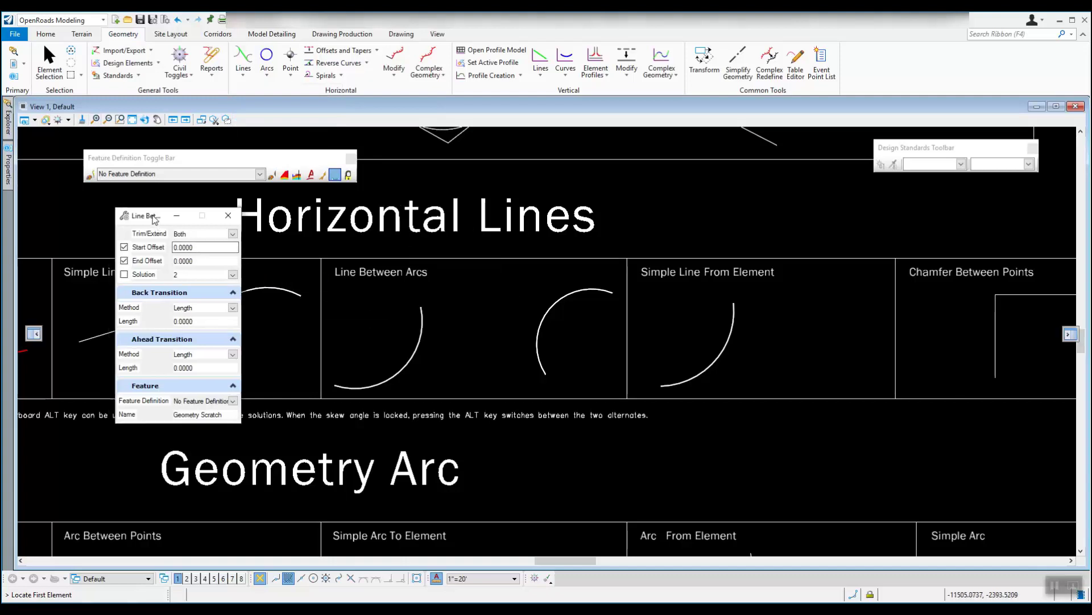
{"action": "left_click_drag", "start_coordinate": [148, 215], "coordinate": [148, 193]}
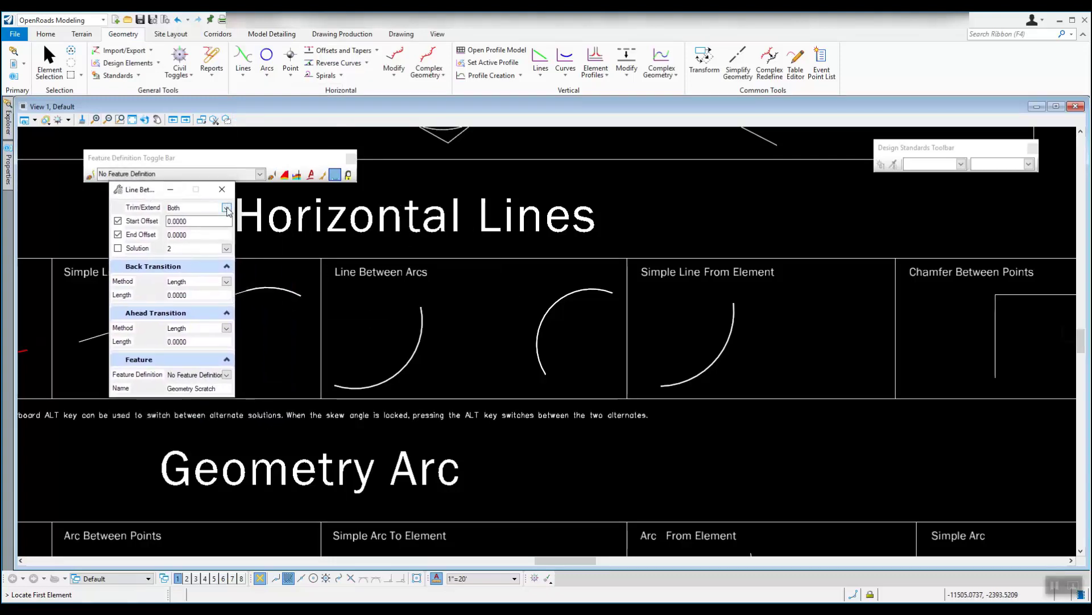
{"action": "left_click", "coordinate": [227, 208]}
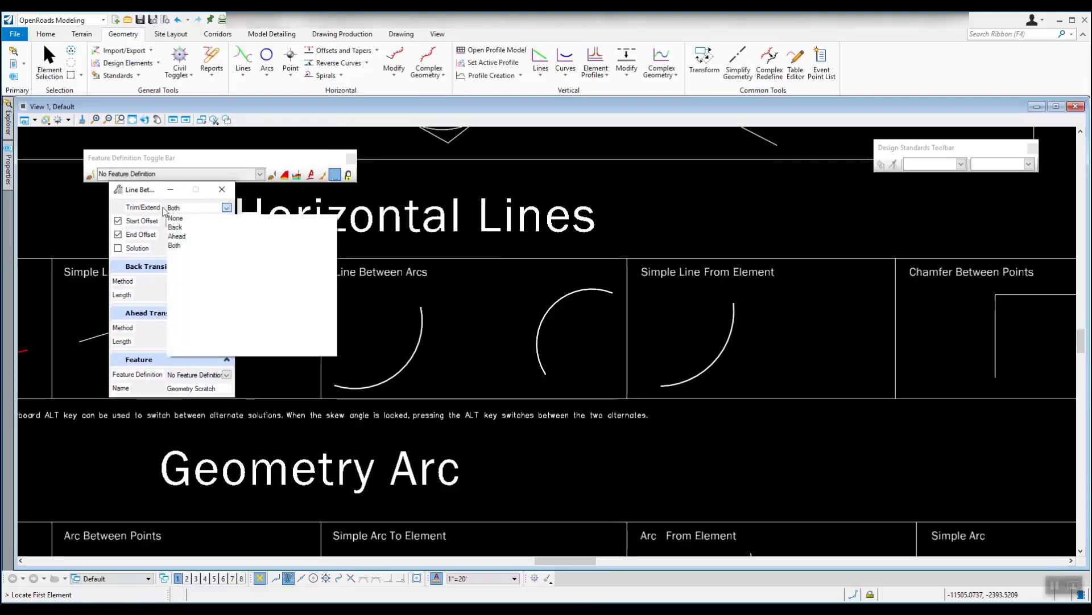
{"action": "left_click", "coordinate": [176, 246]}
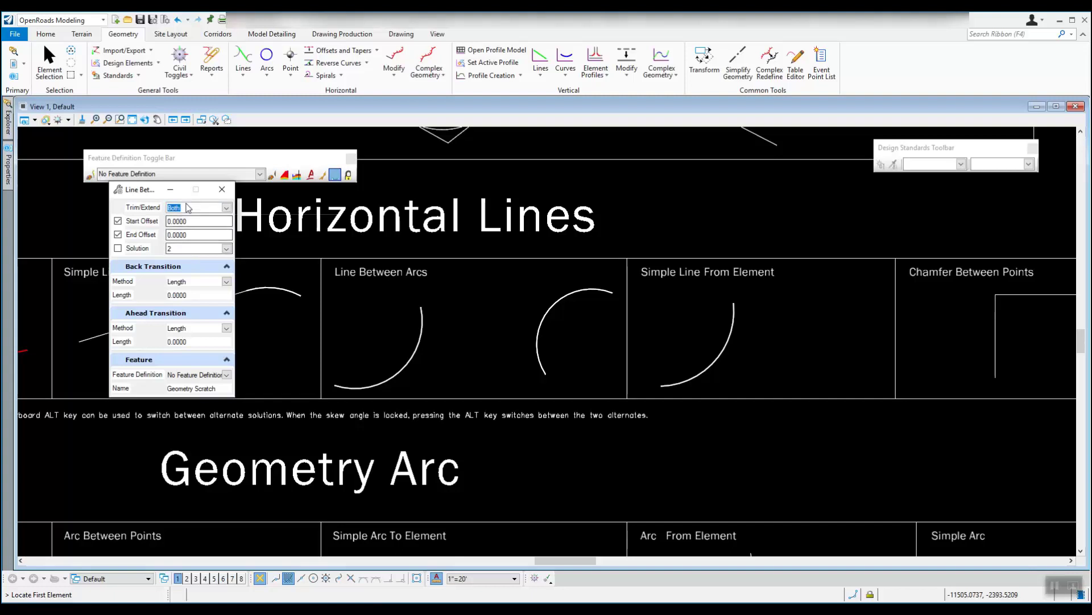
{"action": "left_click", "coordinate": [119, 221]}
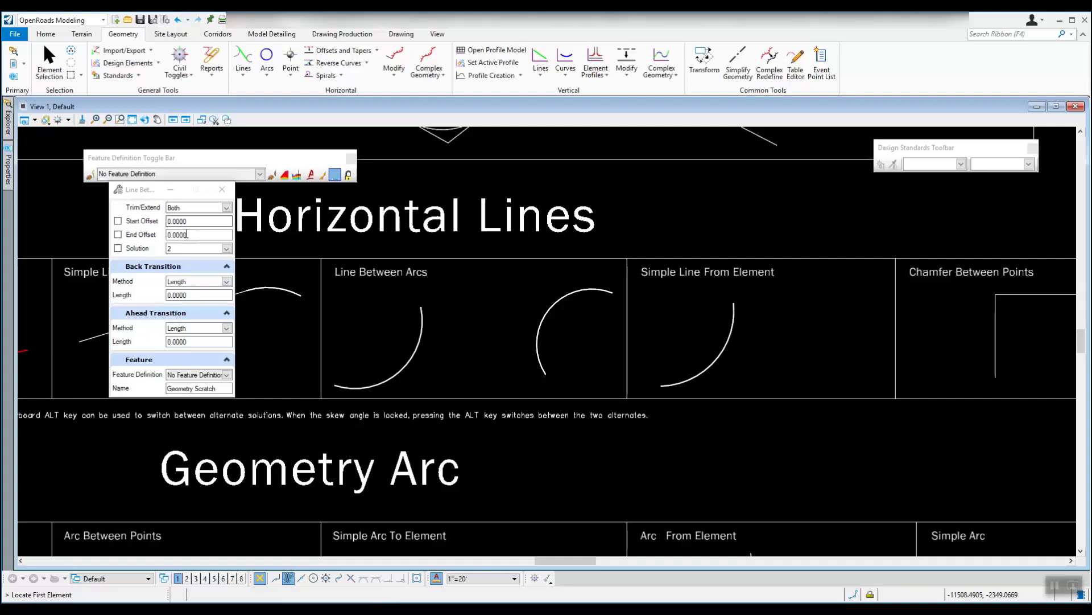
{"action": "left_click", "coordinate": [118, 222]}
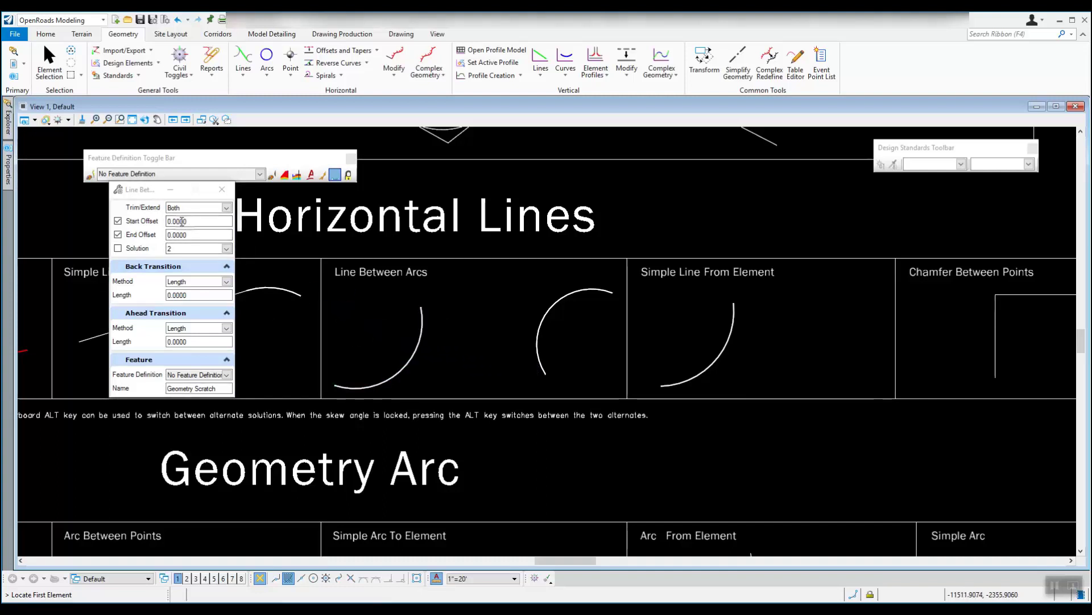
{"action": "left_click", "coordinate": [226, 249]}
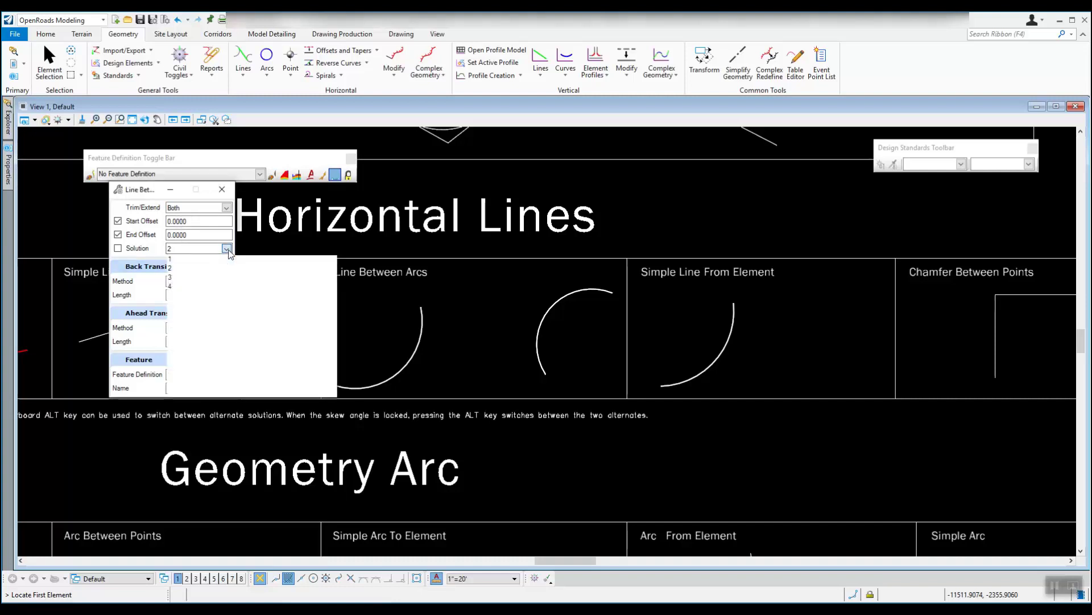
{"action": "left_click", "coordinate": [226, 249]}
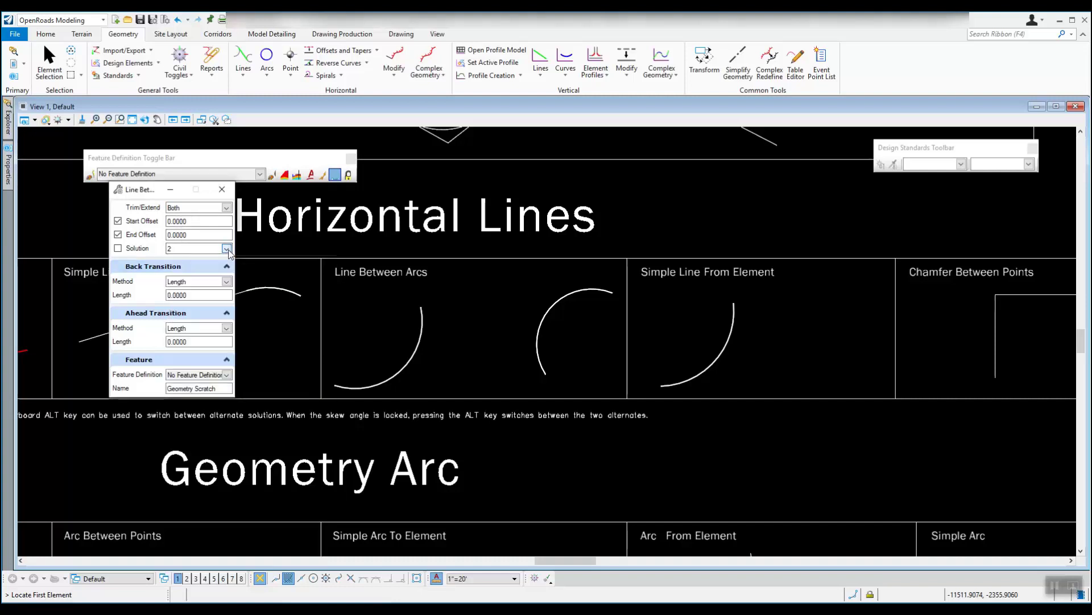
{"action": "left_click", "coordinate": [226, 248]}
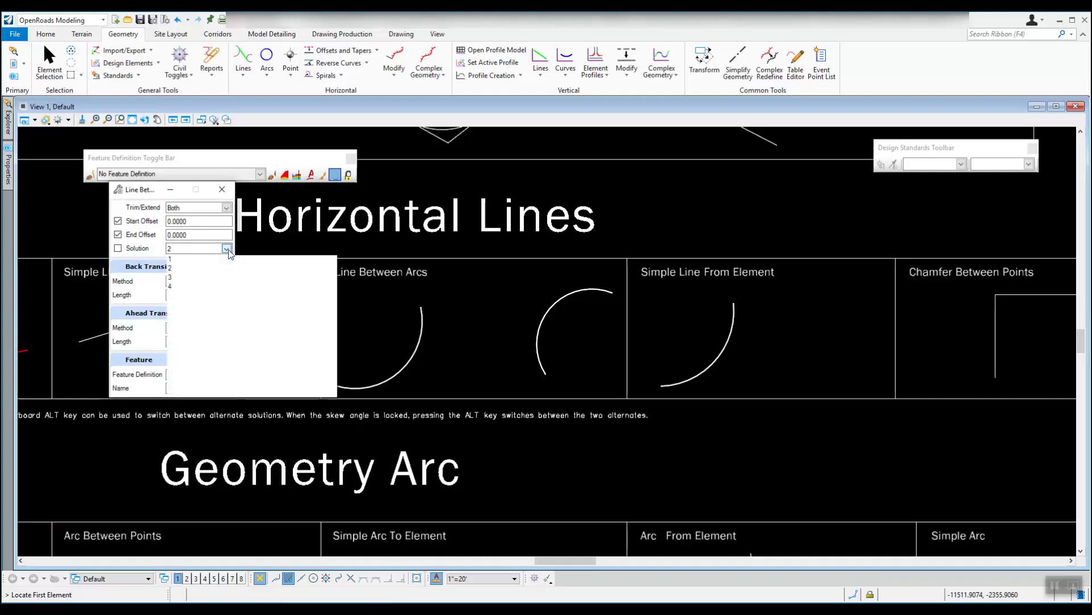
{"action": "left_click", "coordinate": [171, 268]}
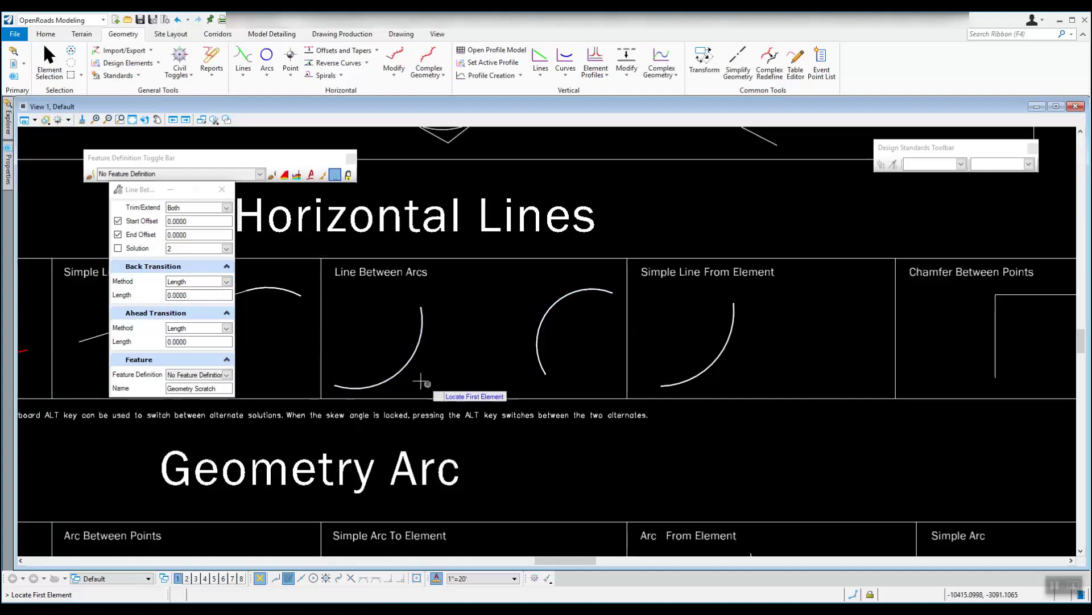
{"action": "left_click", "coordinate": [227, 281]}
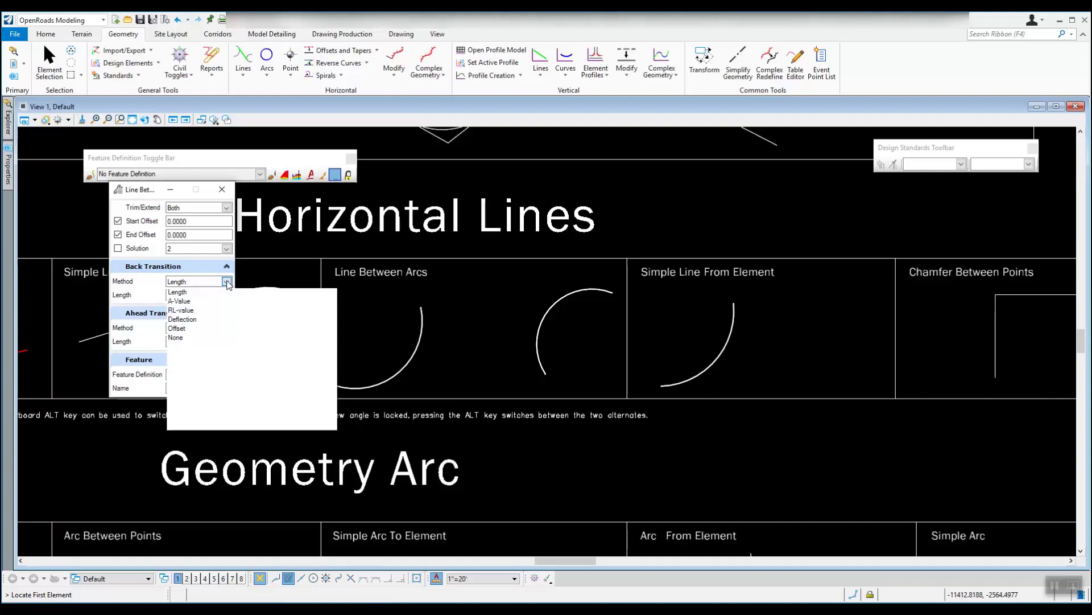
{"action": "left_click", "coordinate": [227, 282]}
{"action": "left_click", "coordinate": [226, 282]}
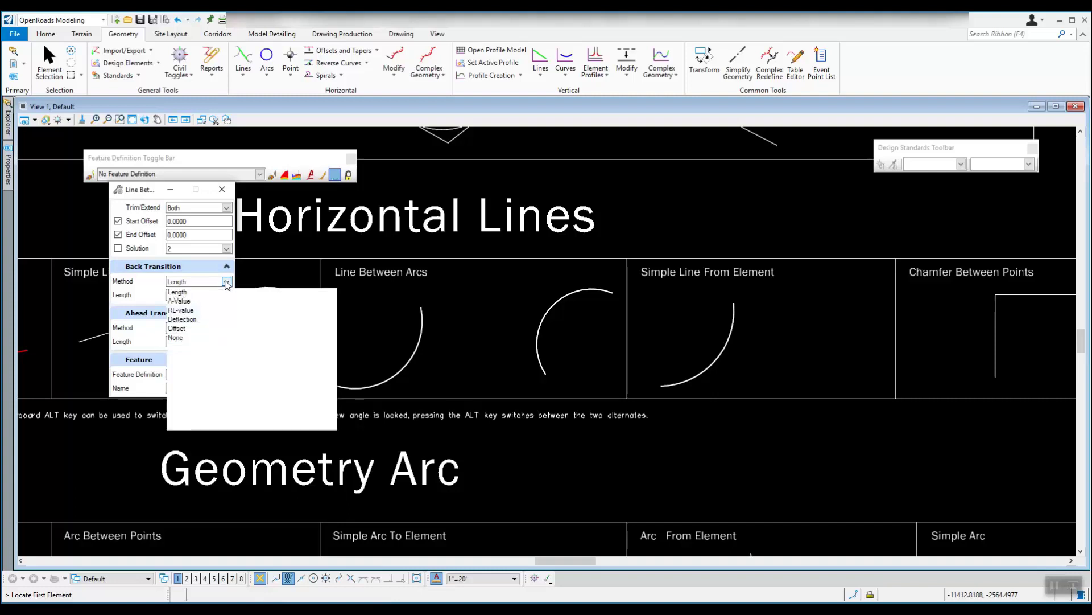
{"action": "left_click", "coordinate": [187, 292]}
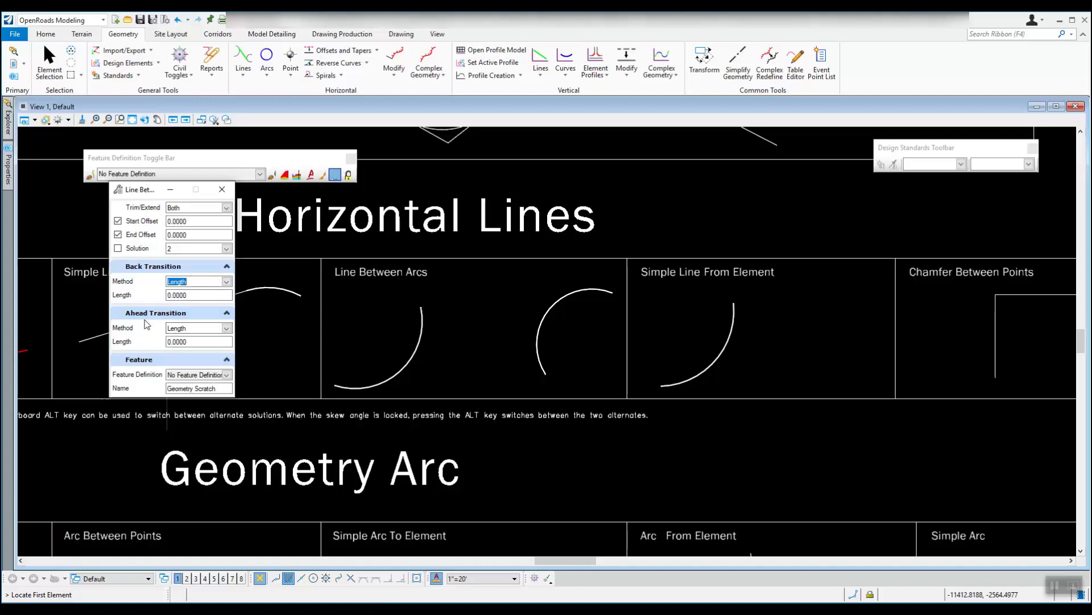
{"action": "left_click", "coordinate": [226, 282]}
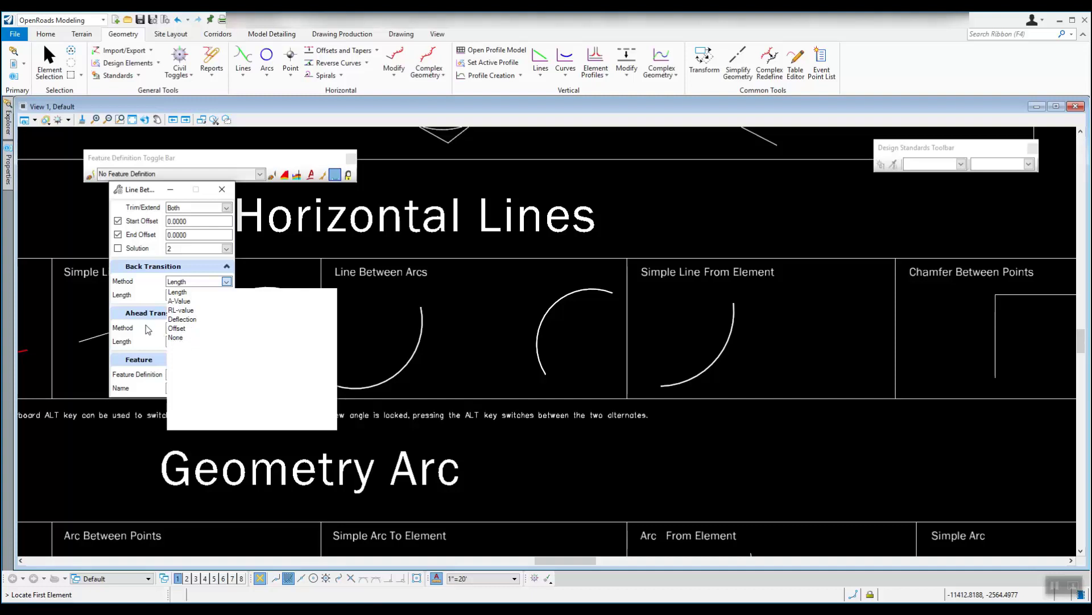
{"action": "left_click", "coordinate": [153, 272]}
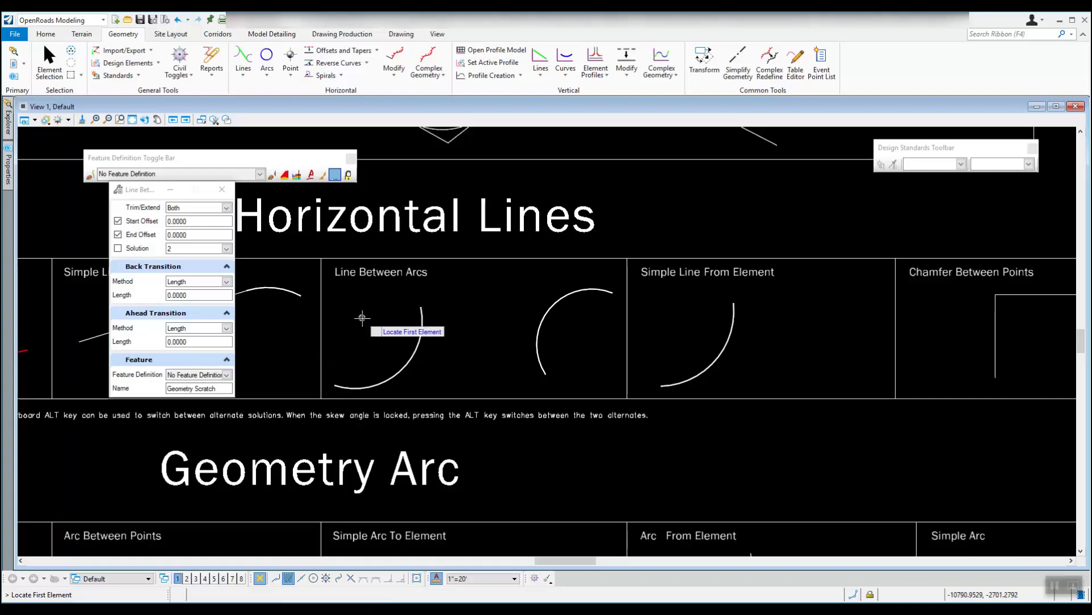
Step: Pick the left and right arcs, accepting zero start and end offsets
{"action": "left_click", "coordinate": [405, 371]}
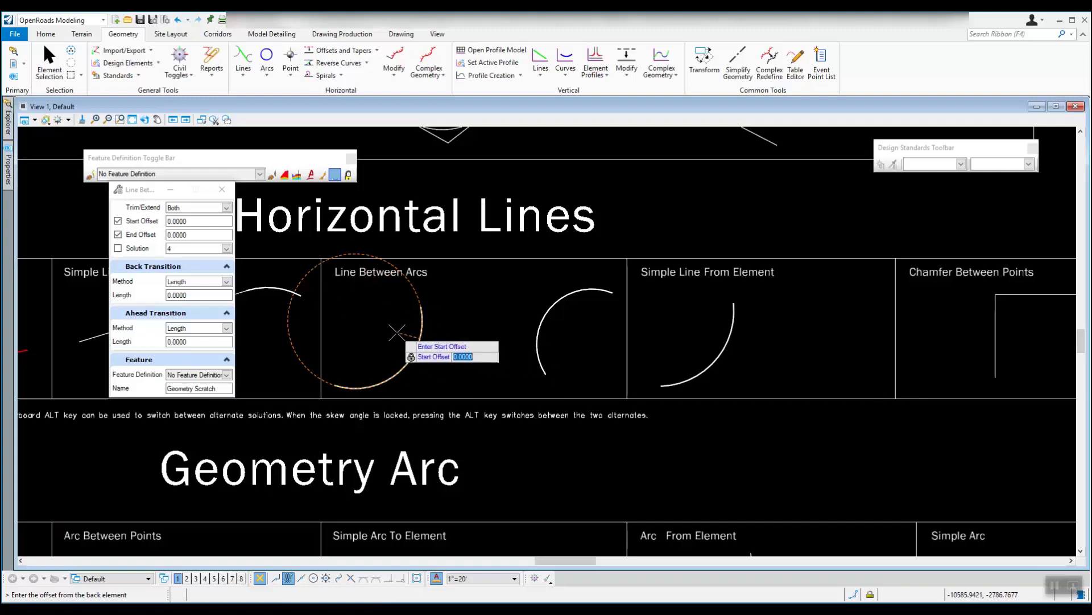
{"action": "left_click", "coordinate": [444, 365]}
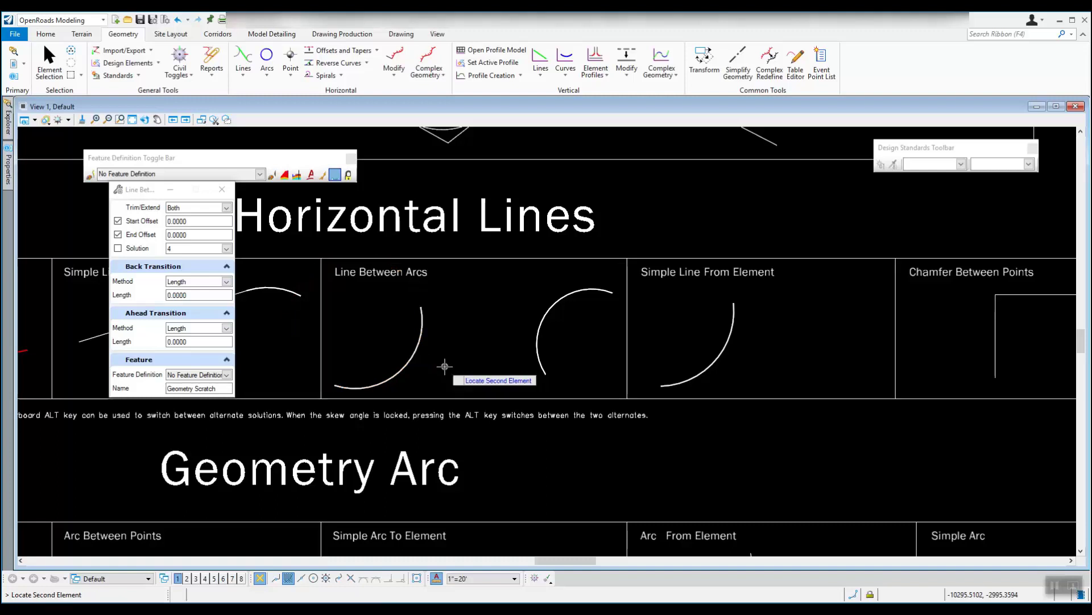
{"action": "left_click", "coordinate": [554, 303]}
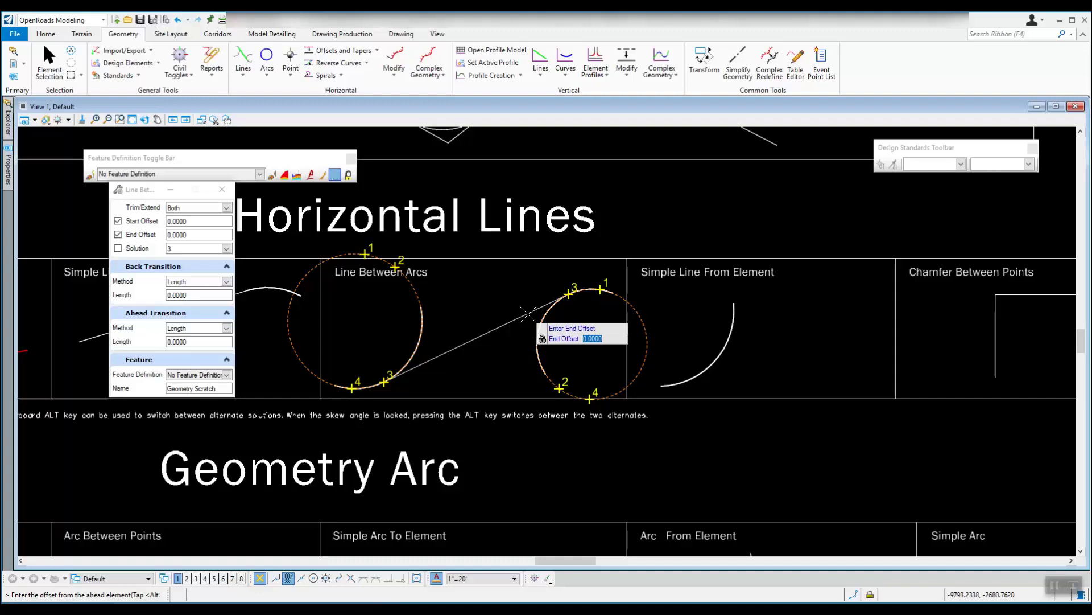
{"action": "left_click", "coordinate": [525, 315]}
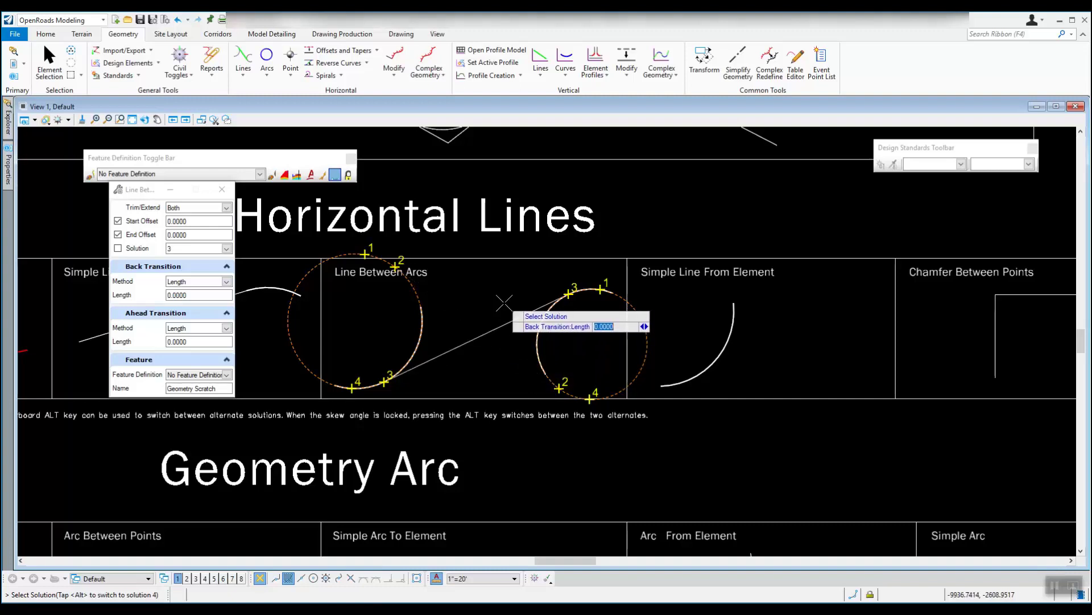
Step: Cycle to the crossing tangent solution, accept it, and trim both arcs to the line
{"action": "key", "text": "alt"}
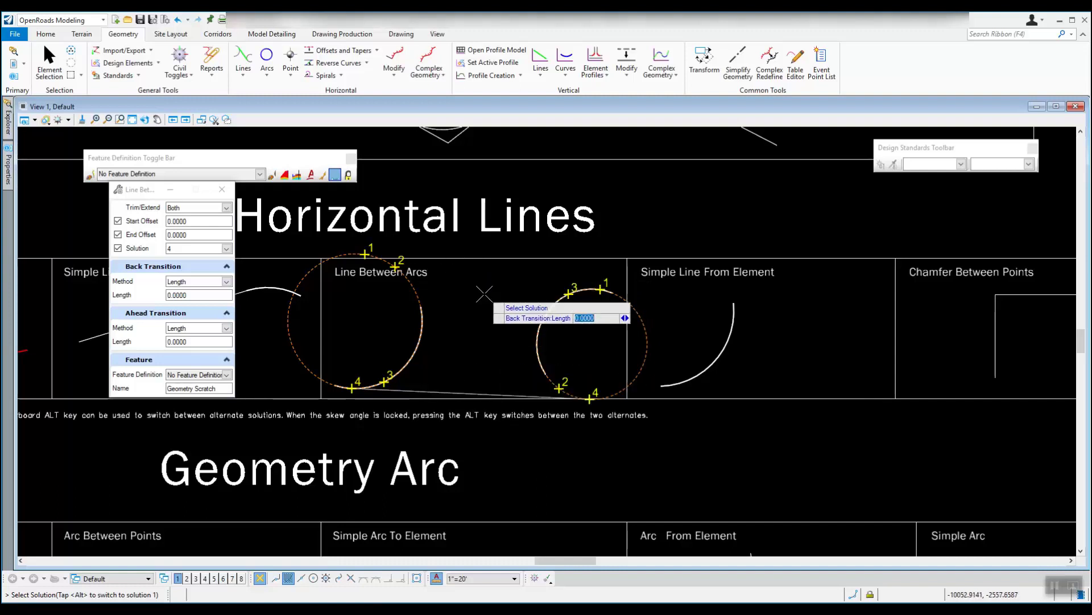
{"action": "key", "text": "alt"}
{"action": "key", "text": "alt"}
{"action": "key", "text": "alt"}
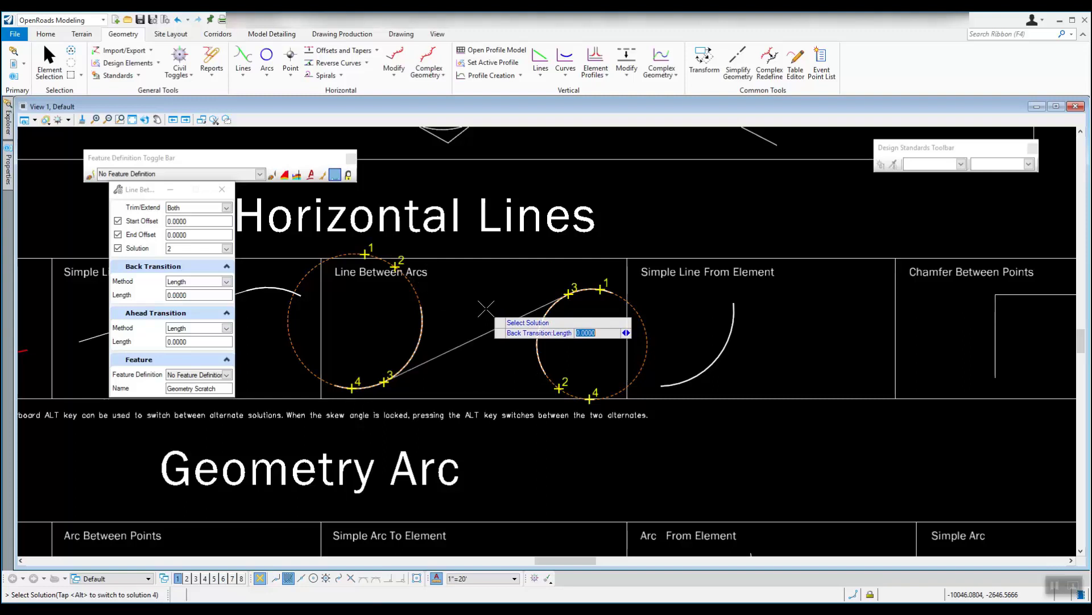
{"action": "key", "text": "alt"}
{"action": "key", "text": "alt"}
{"action": "key", "text": "alt"}
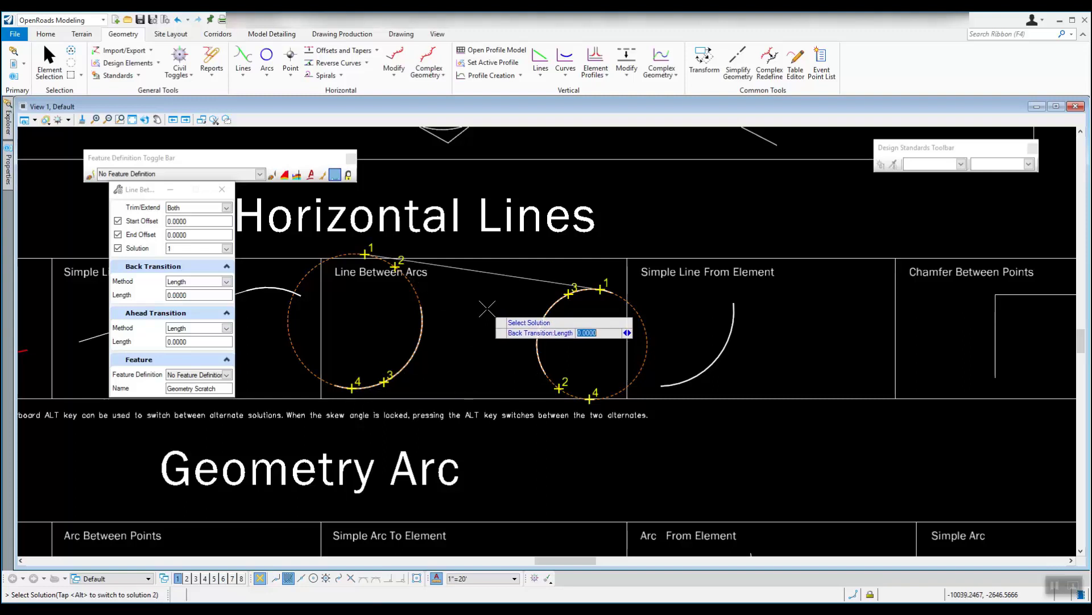
{"action": "key", "text": "alt"}
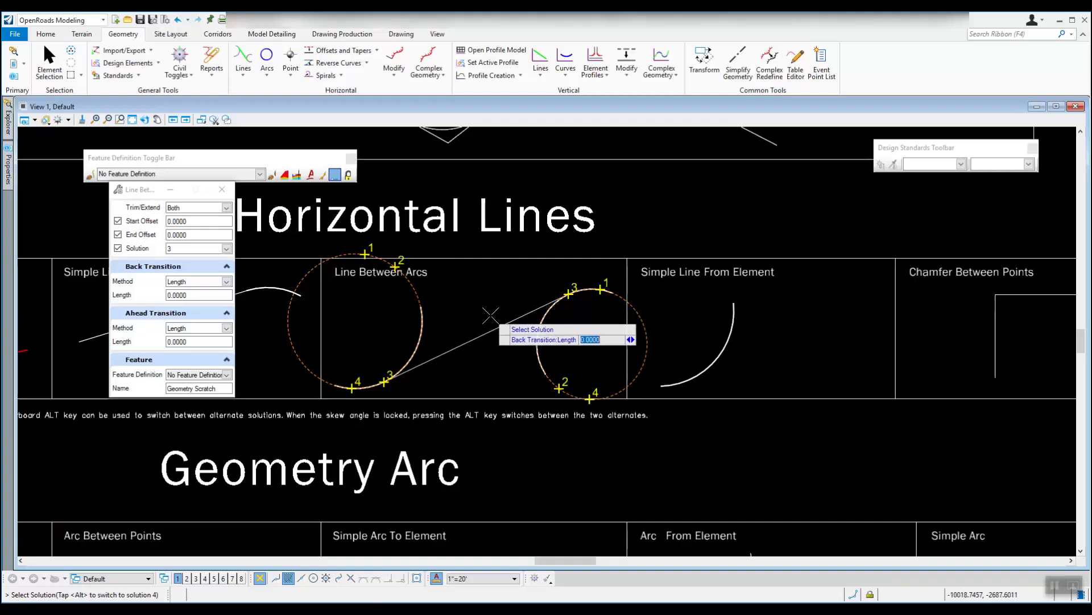
{"action": "key", "text": "alt"}
{"action": "key", "text": "alt"}
{"action": "key", "text": "alt"}
{"action": "key", "text": "alt"}
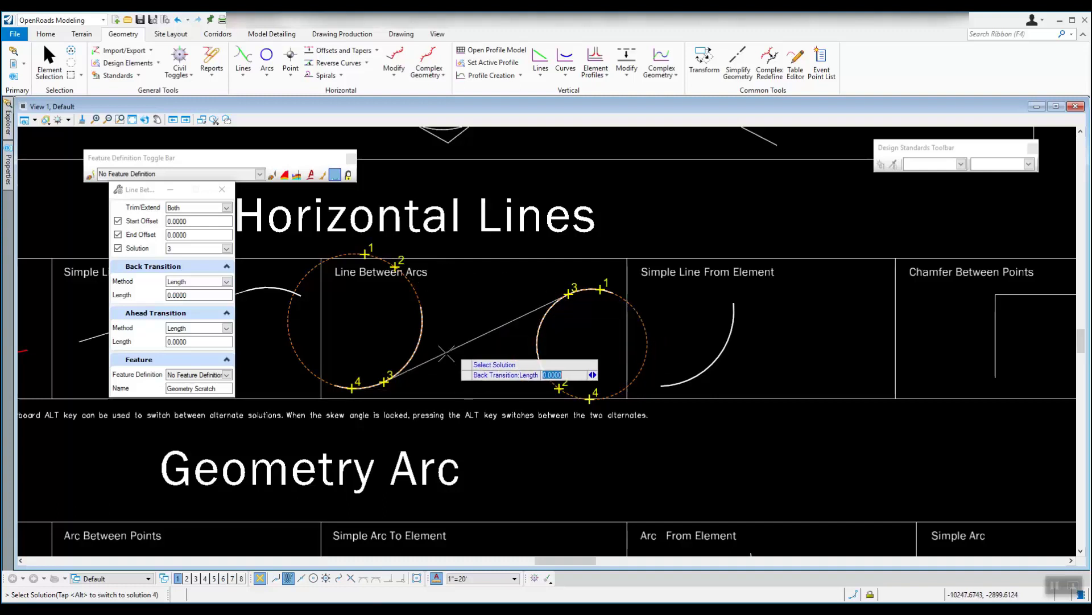
{"action": "left_click", "coordinate": [467, 296]}
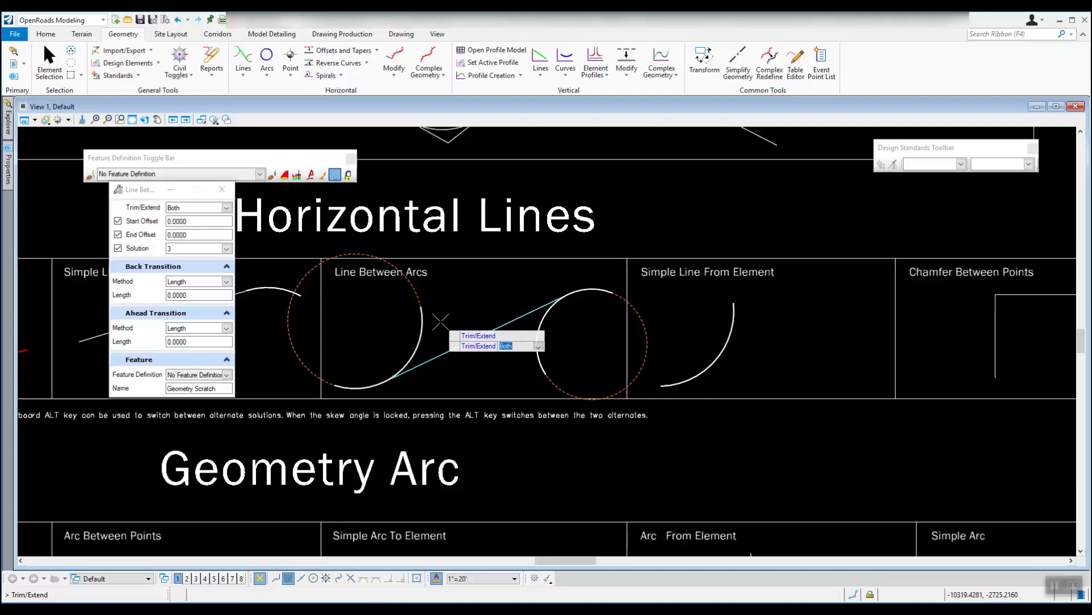
{"action": "left_click", "coordinate": [487, 292]}
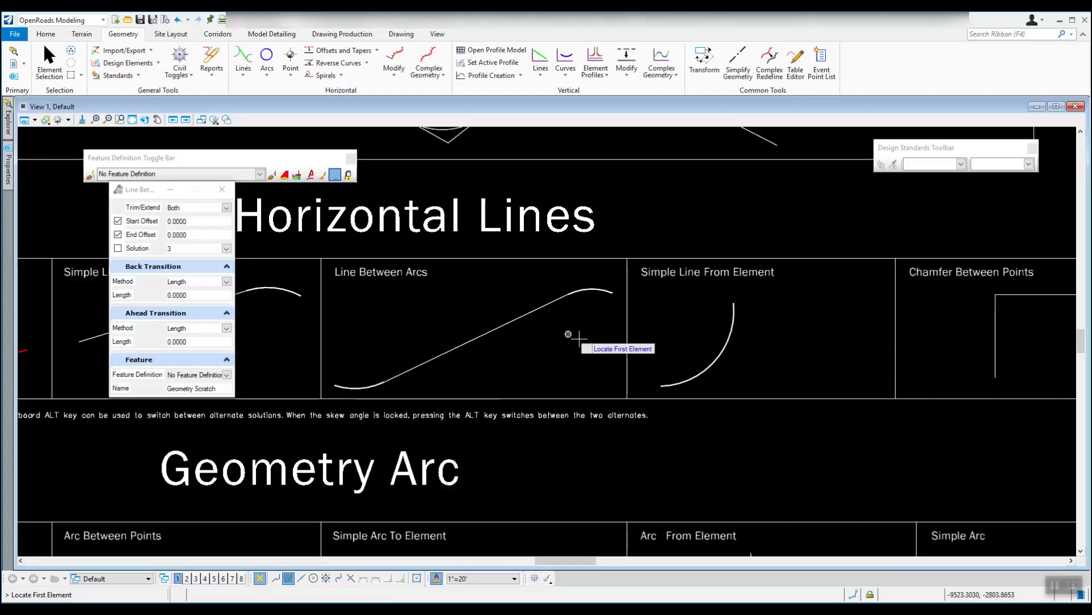
{"action": "left_click", "coordinate": [51, 62]}
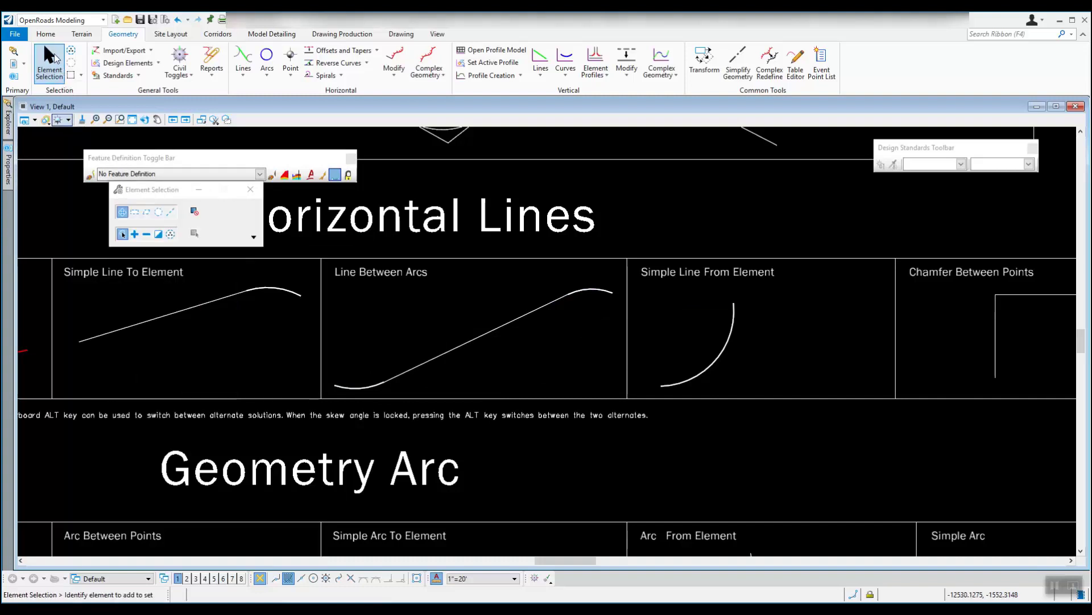
Step: Change the line's Trim/Extend property to None so both arcs show at full length
{"action": "left_click", "coordinate": [540, 309]}
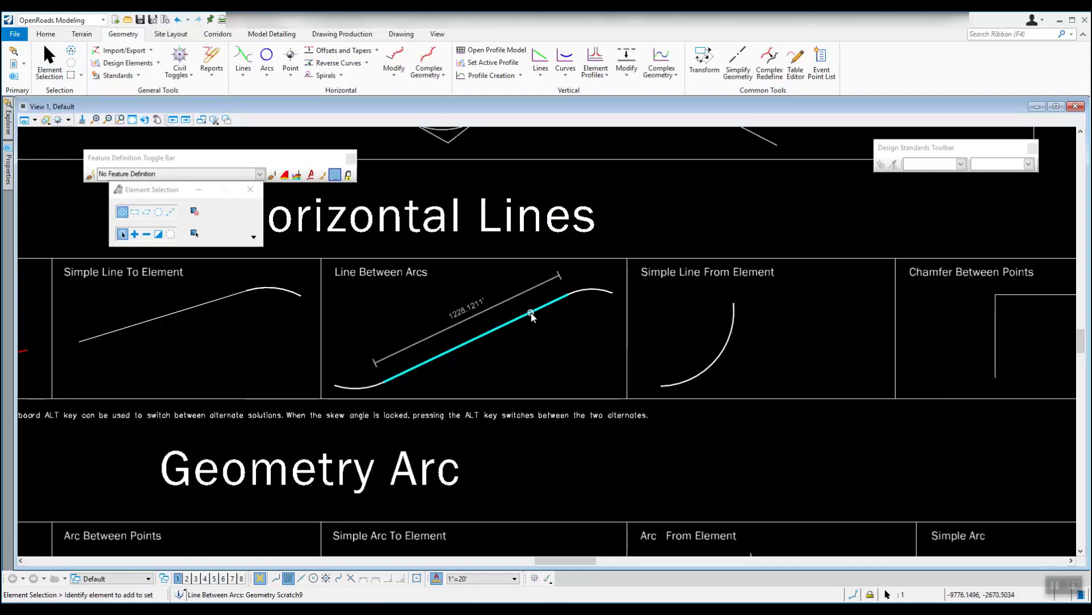
{"action": "mouse_move", "coordinate": [539, 312]}
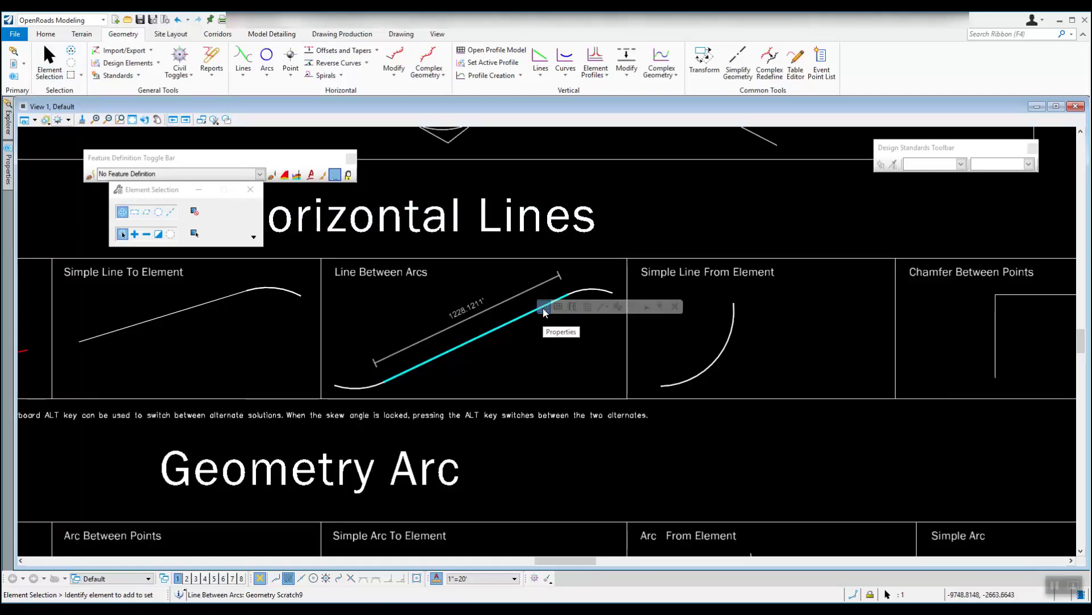
{"action": "left_click", "coordinate": [543, 308]}
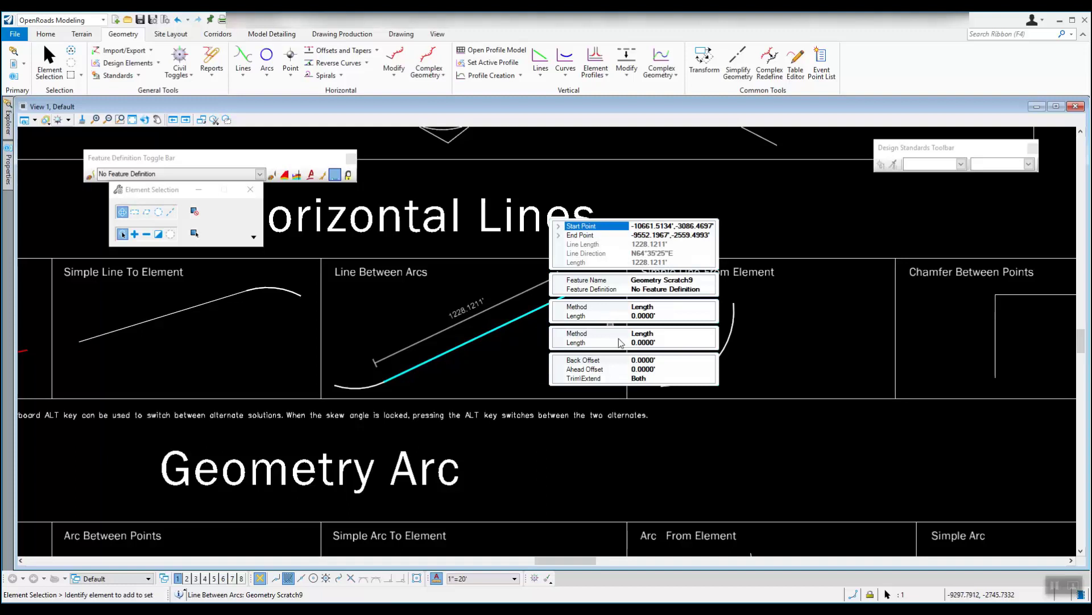
{"action": "left_click", "coordinate": [659, 379]}
{"action": "left_click", "coordinate": [710, 378]}
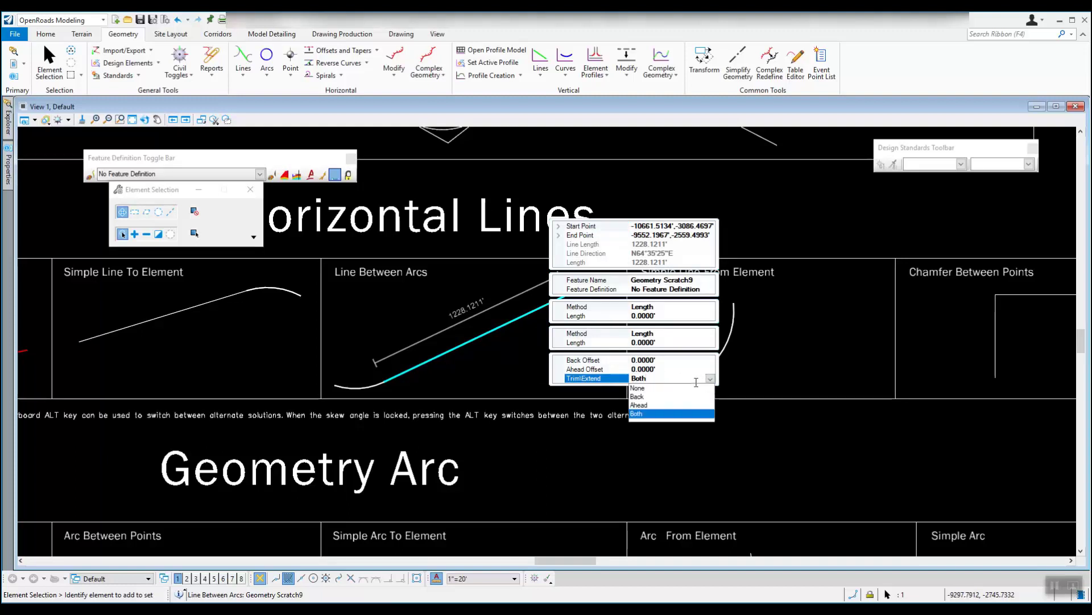
{"action": "left_click", "coordinate": [659, 387]}
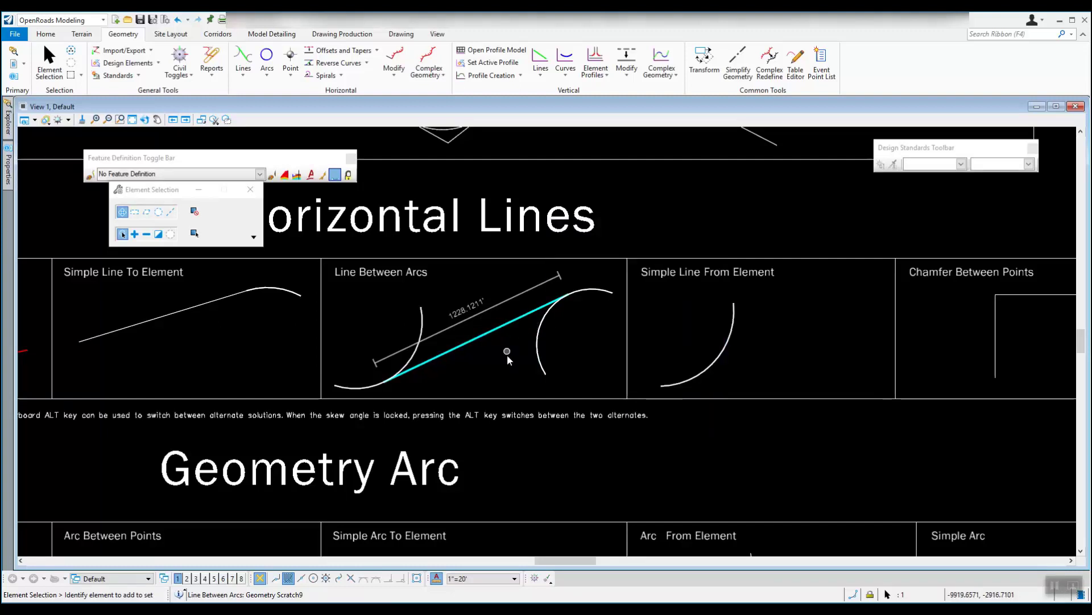
{"action": "left_click", "coordinate": [512, 369]}
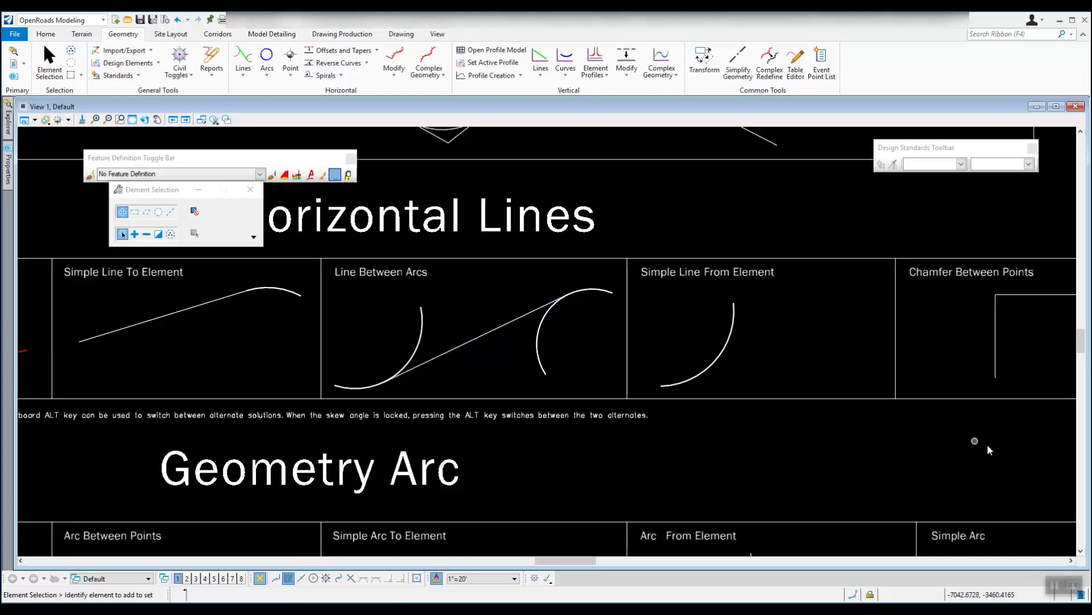
{"action": "left_click", "coordinate": [1072, 561]}
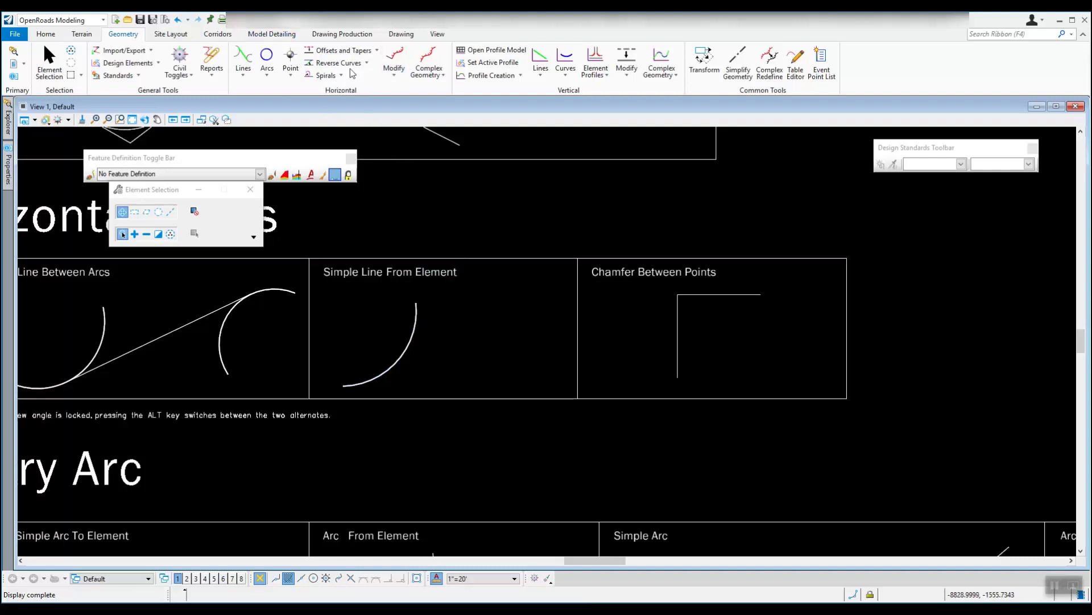
Step: Start Simple Line From Element and pick the arc in the Simple Line From Element panel
{"action": "left_click", "coordinate": [246, 78]}
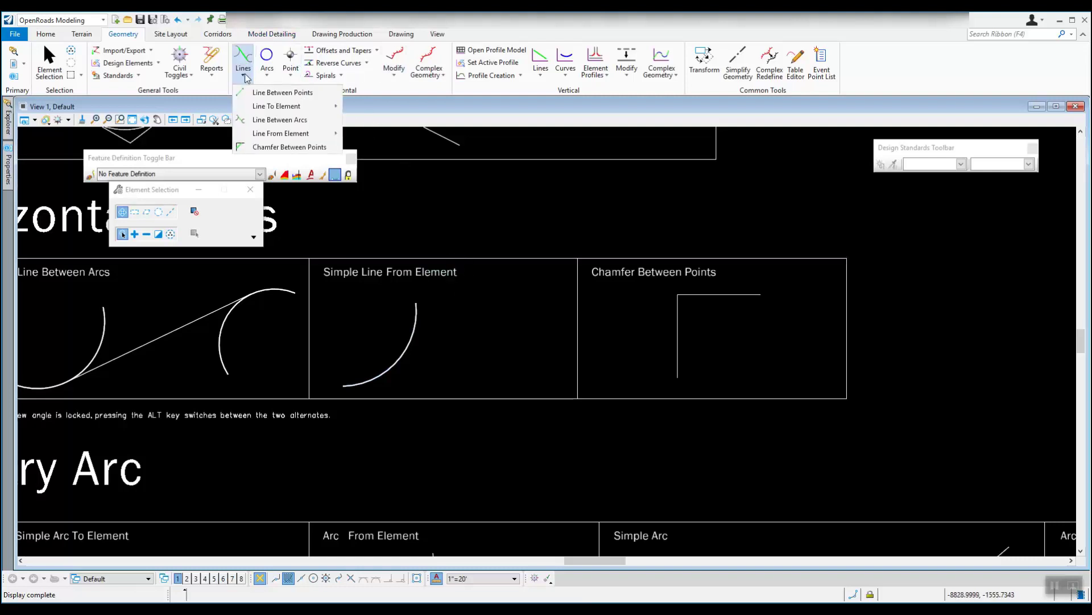
{"action": "mouse_move", "coordinate": [271, 134]}
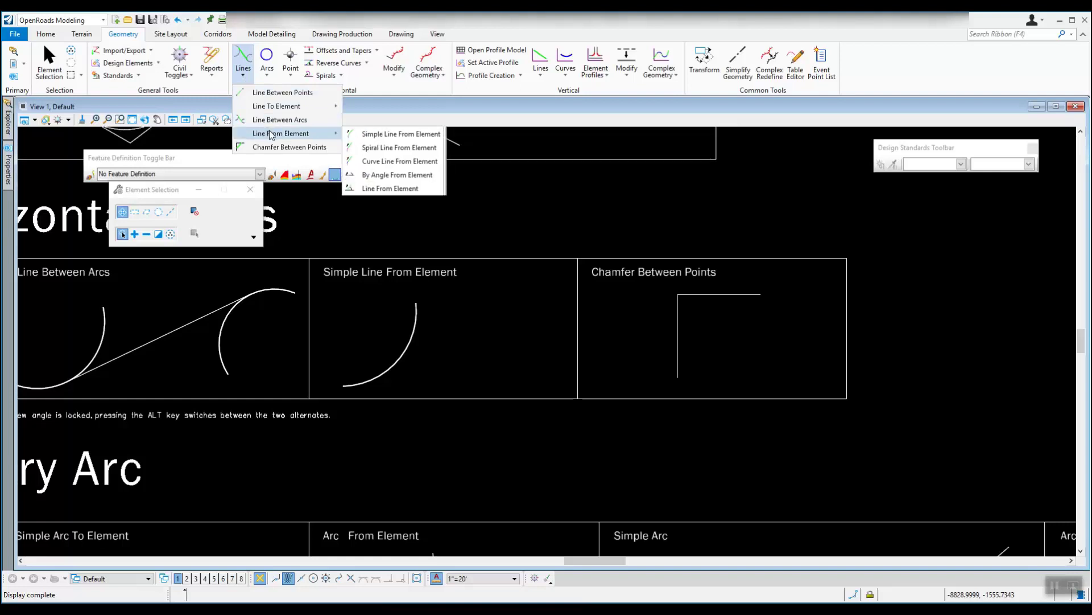
{"action": "left_click", "coordinate": [413, 135]}
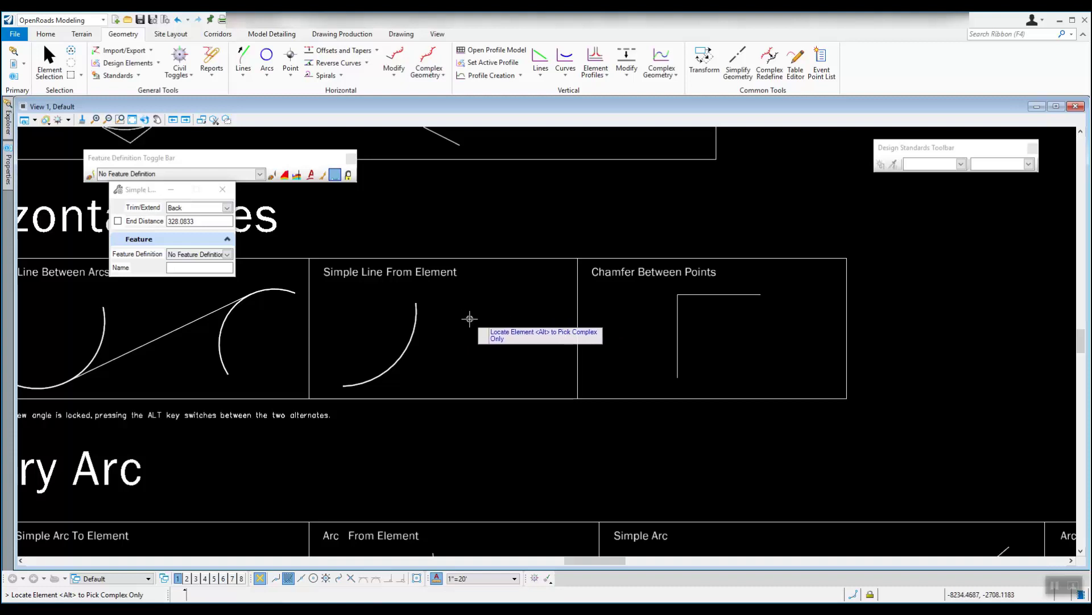
{"action": "left_click", "coordinate": [410, 343]}
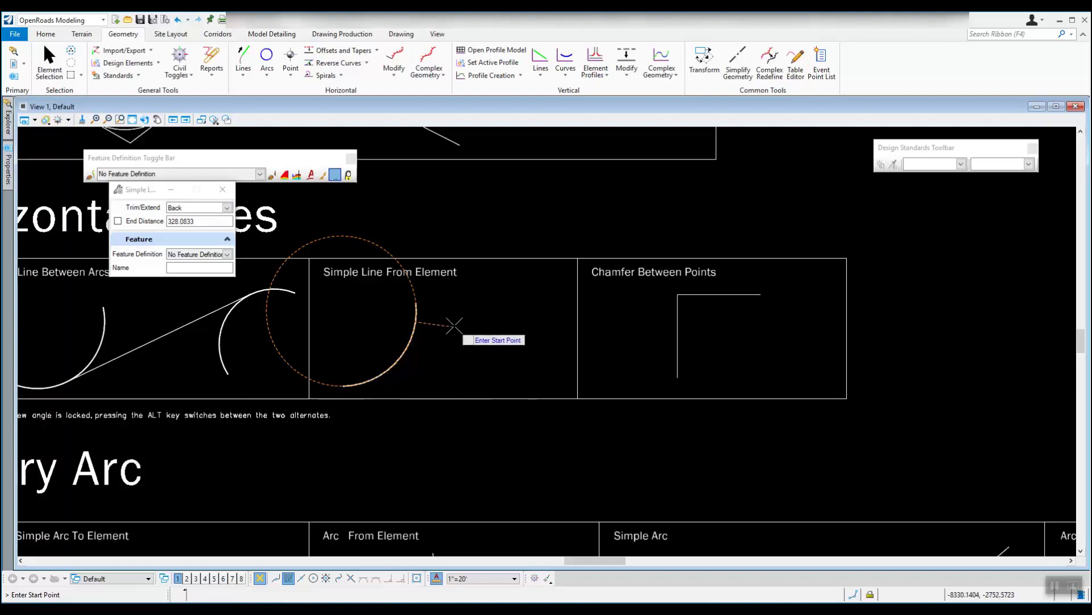
Step: Place a 500-long line starting on the arc, trimming the arc back at their intersection
{"action": "left_click", "coordinate": [398, 376]}
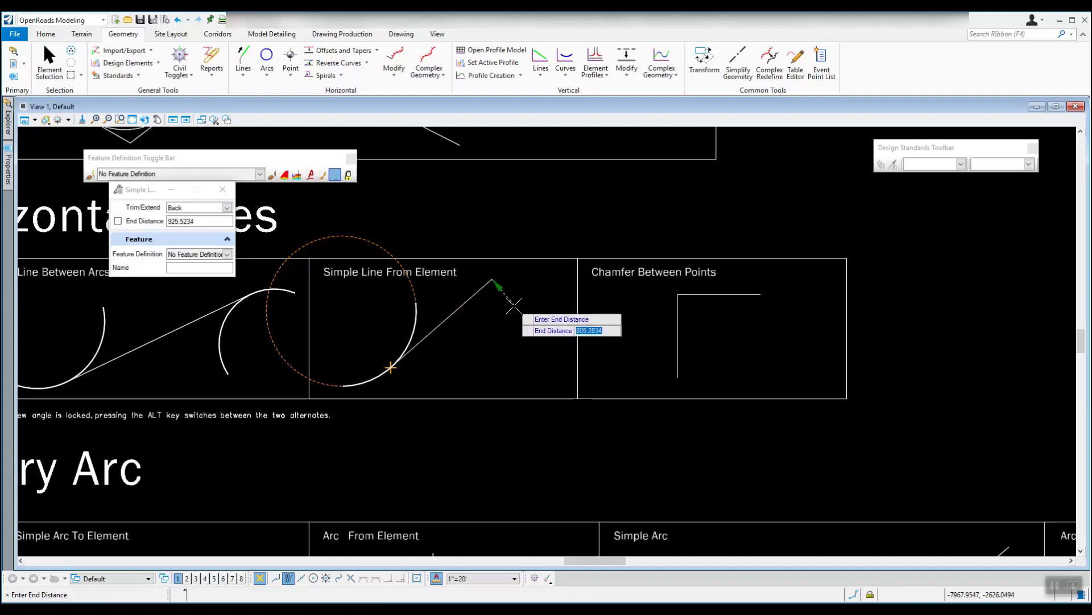
{"action": "type", "text": "5"}
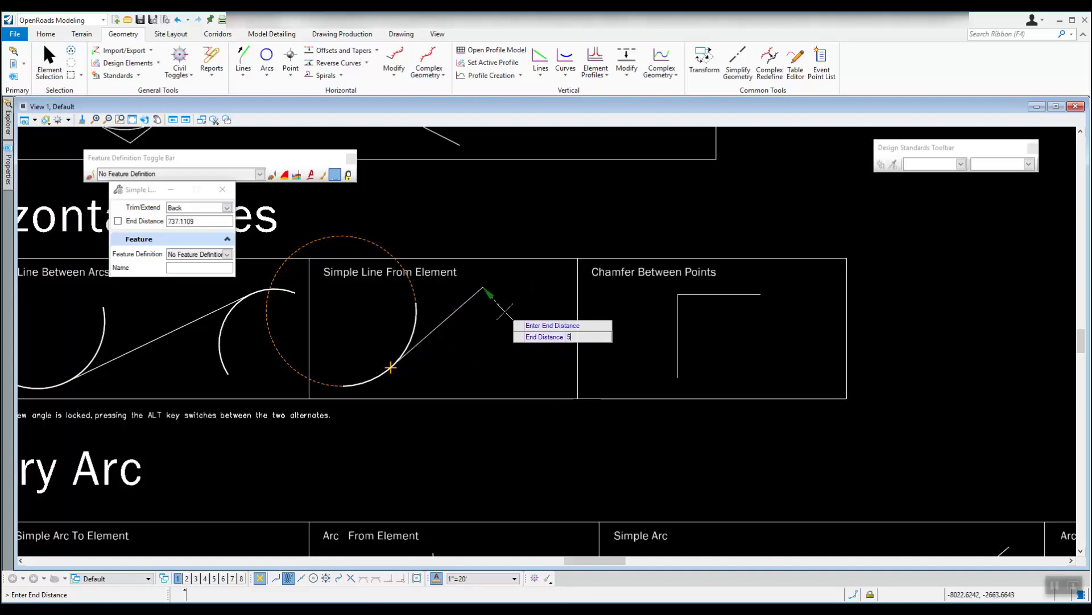
{"action": "type", "text": "00"}
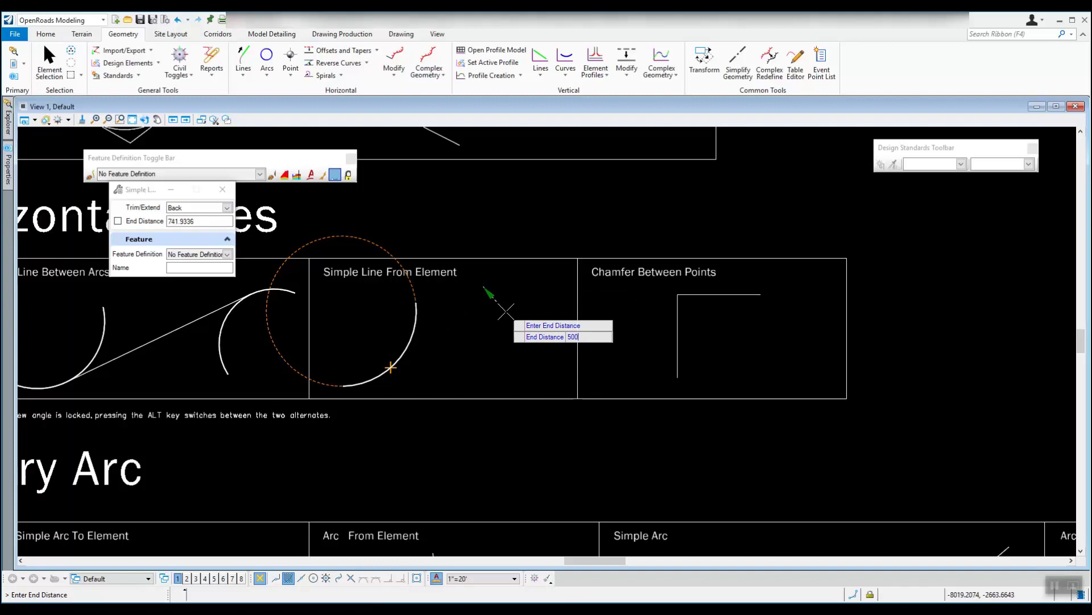
{"action": "key", "text": "BackSpace"}
{"action": "key", "text": "BackSpace"}
{"action": "key", "text": "BackSpace"}
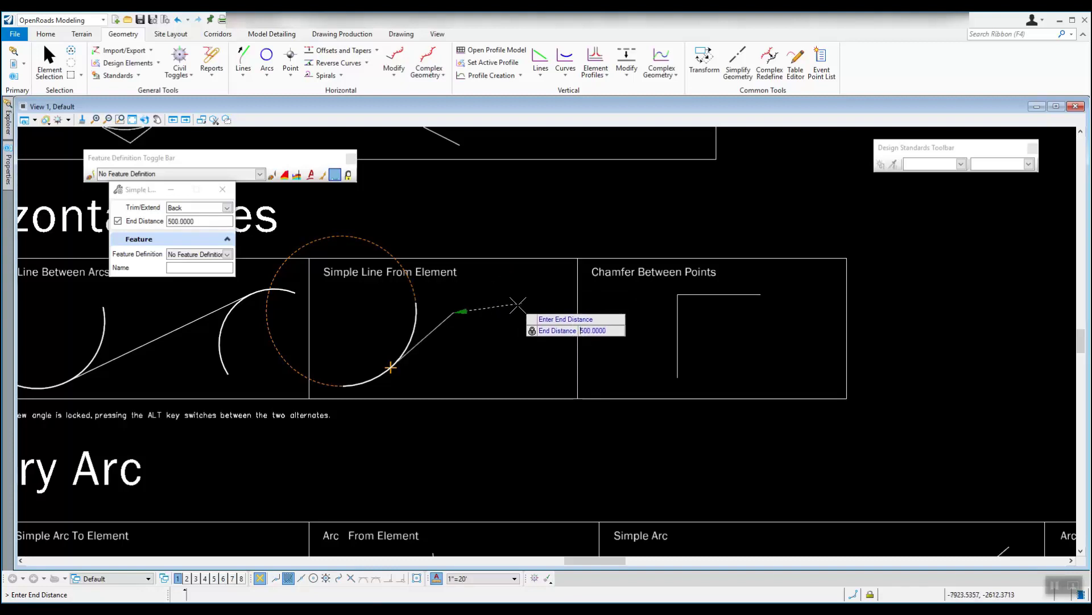
{"action": "left_click", "coordinate": [481, 337]}
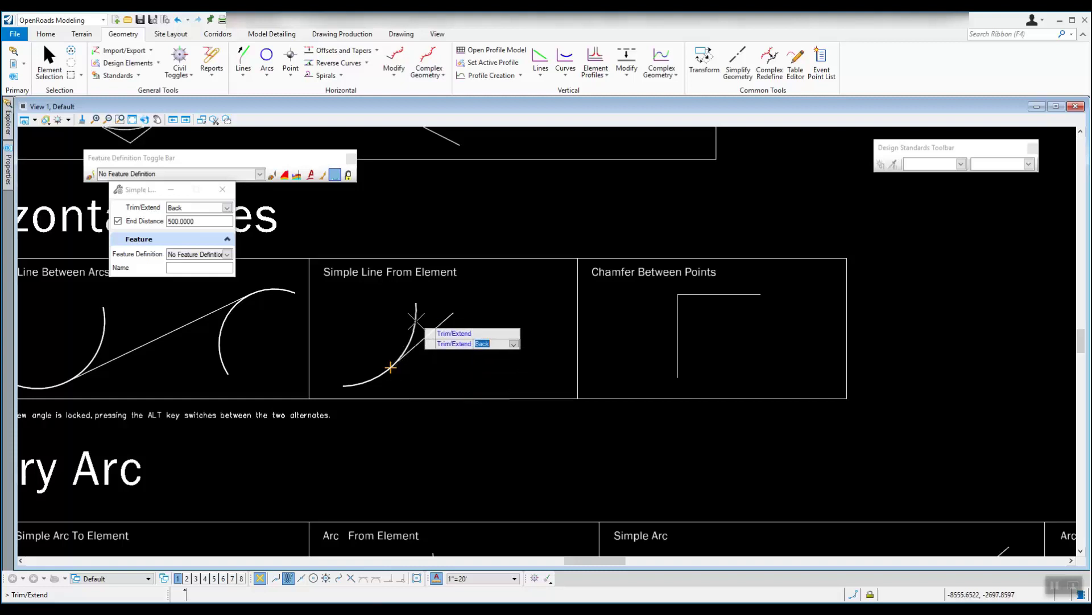
{"action": "left_click", "coordinate": [390, 367]}
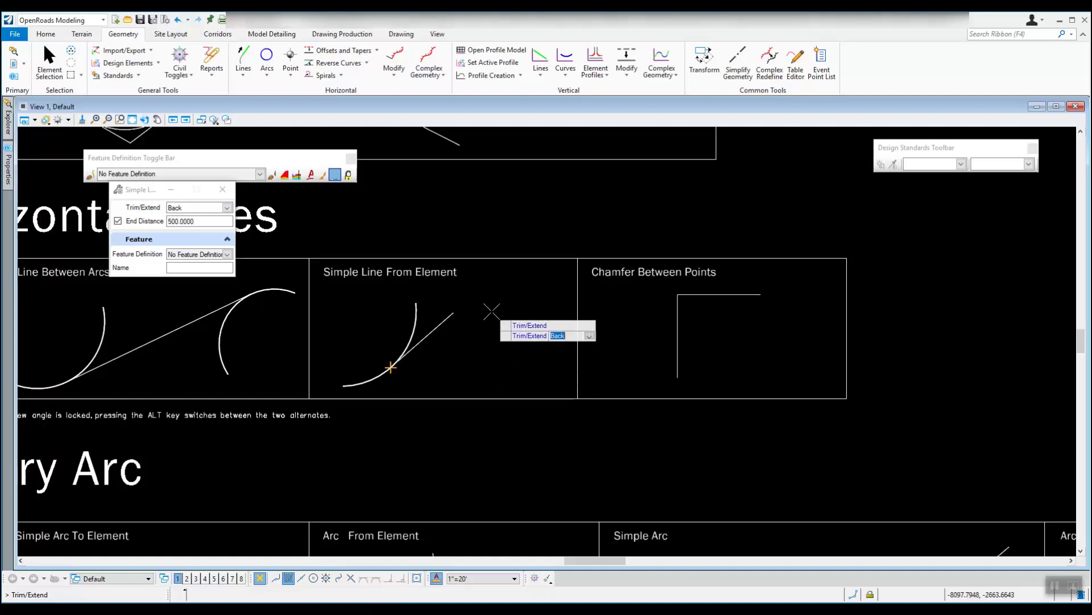
{"action": "left_click", "coordinate": [455, 359]}
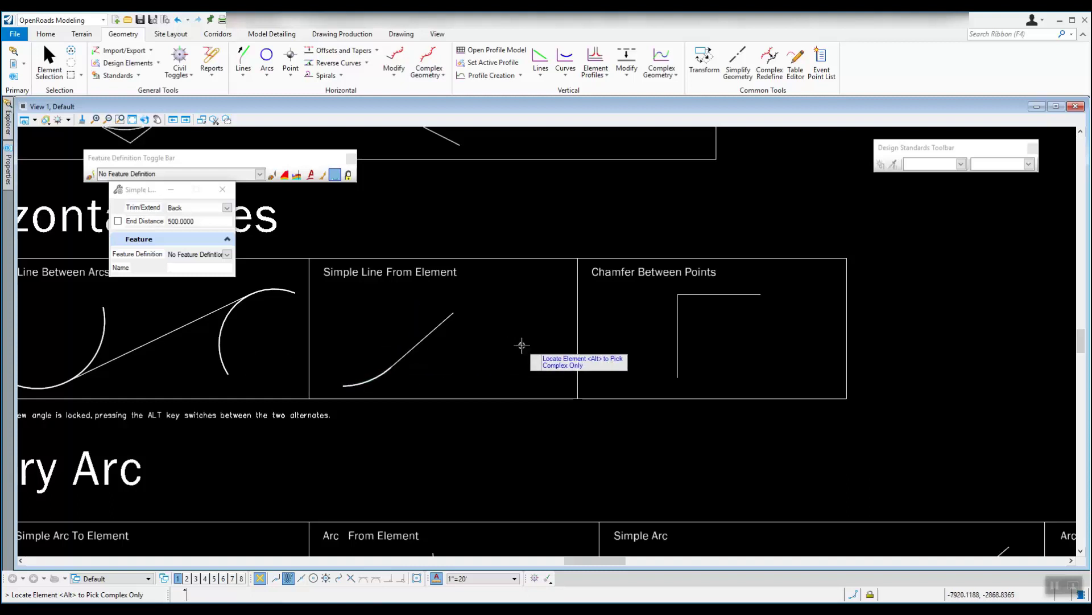
Step: End the line tool, centre the Chamfer Between Points box, and start Chamfer Between Points
{"action": "right_click", "coordinate": [485, 342]}
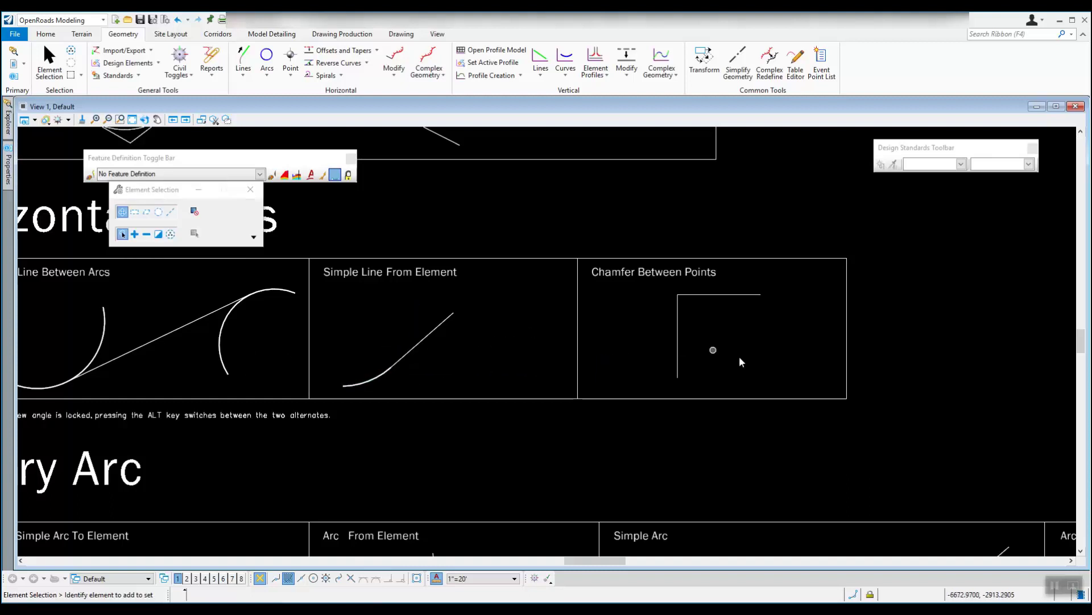
{"action": "middle_click_drag", "start_coordinate": [795, 366], "coordinate": [623, 373]}
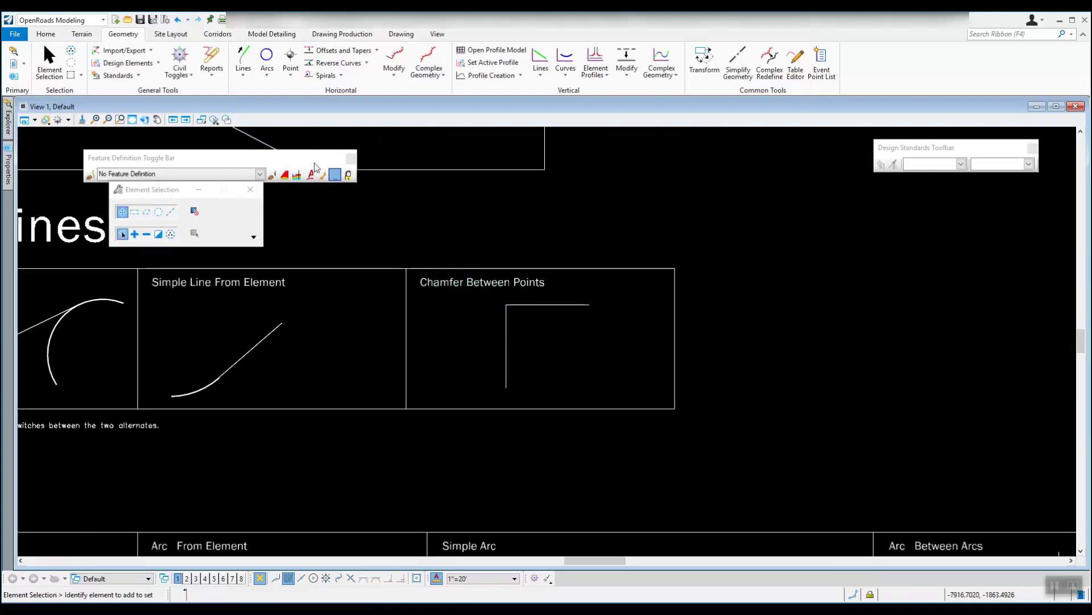
{"action": "left_click", "coordinate": [244, 75]}
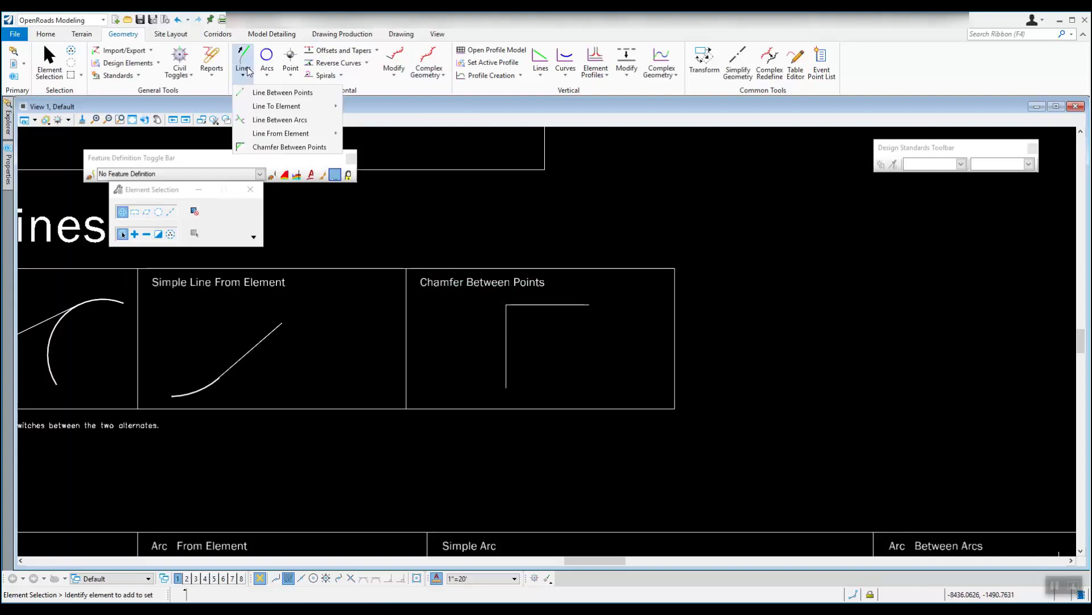
{"action": "left_click", "coordinate": [306, 148]}
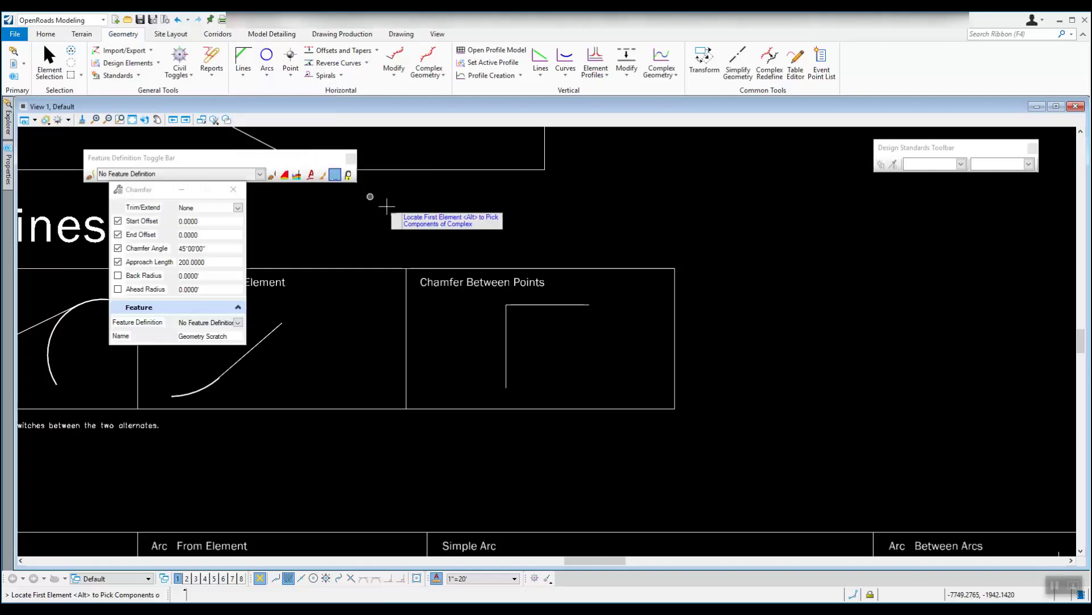
{"action": "left_click_drag", "start_coordinate": [158, 191], "coordinate": [239, 245]}
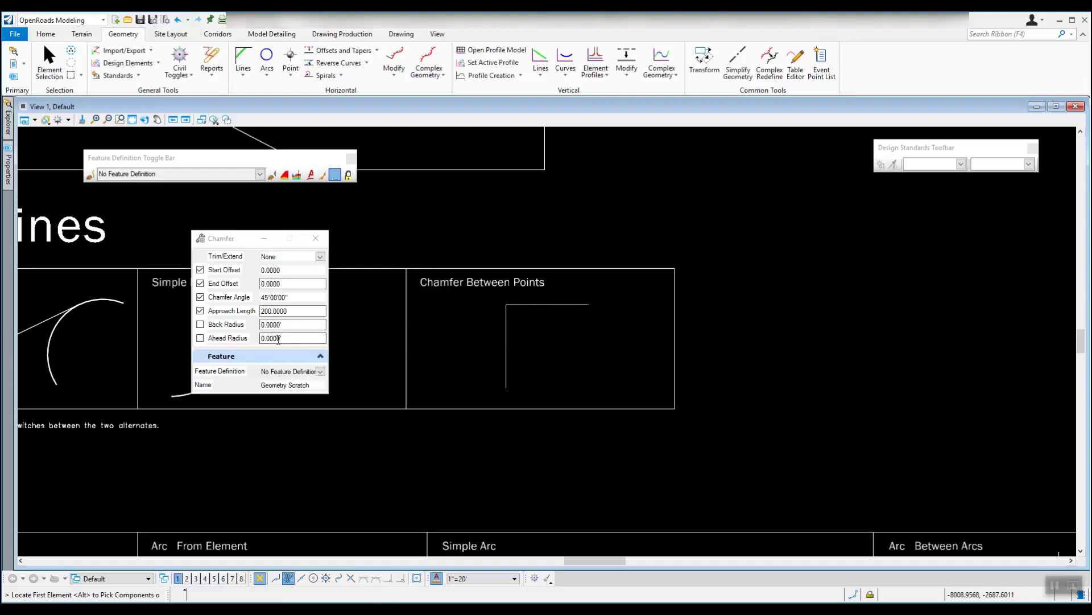
Step: Change the chamfer's Trim/Extend from None to Both, confirming 0.0000 start and end offsets
{"action": "left_click", "coordinate": [321, 257]}
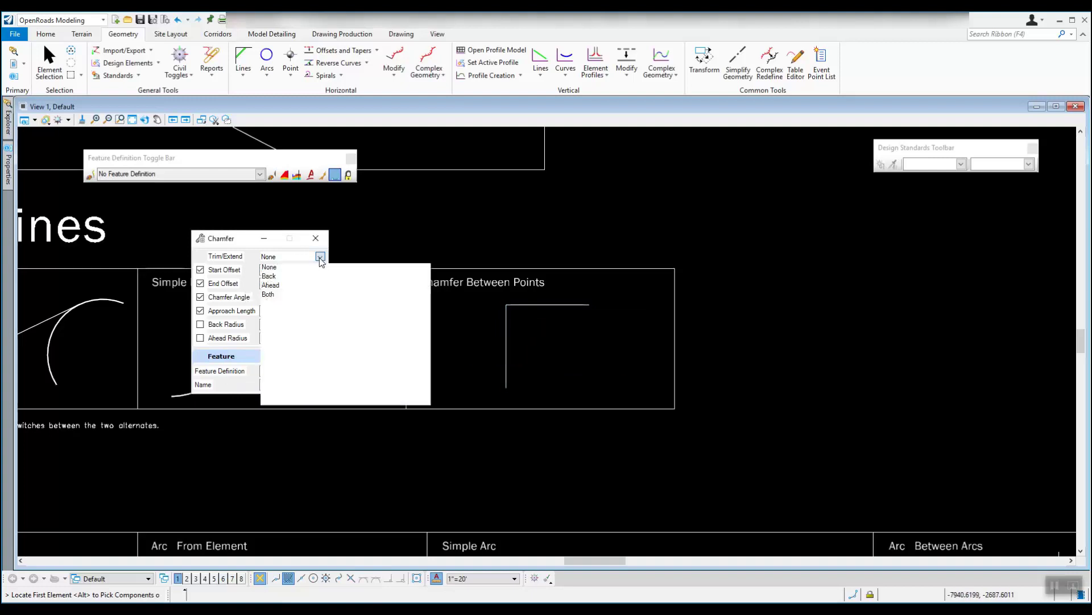
{"action": "left_click", "coordinate": [280, 268]}
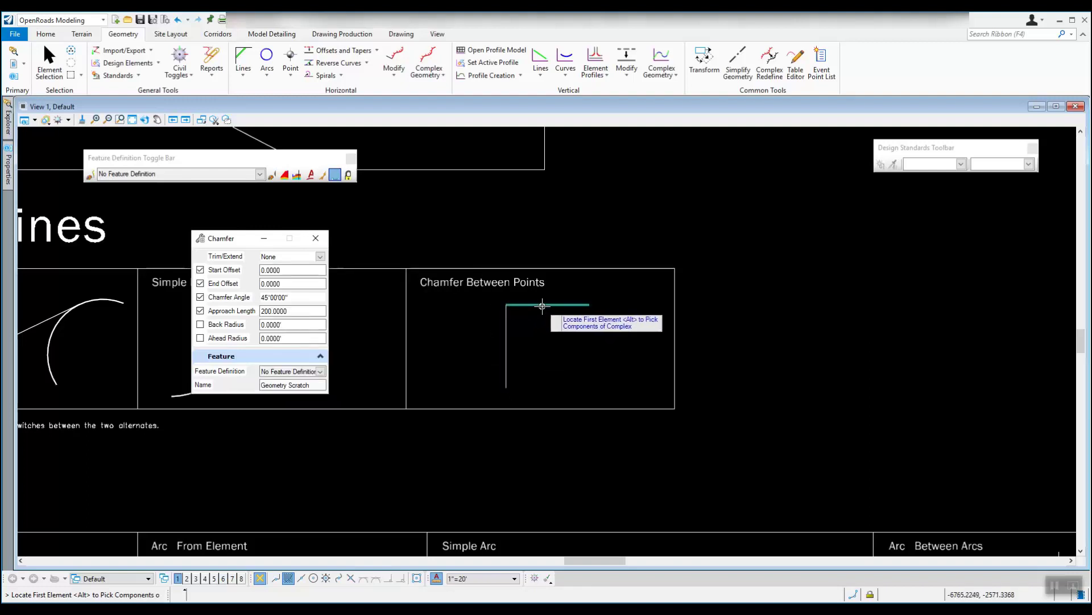
{"action": "left_click", "coordinate": [321, 256]}
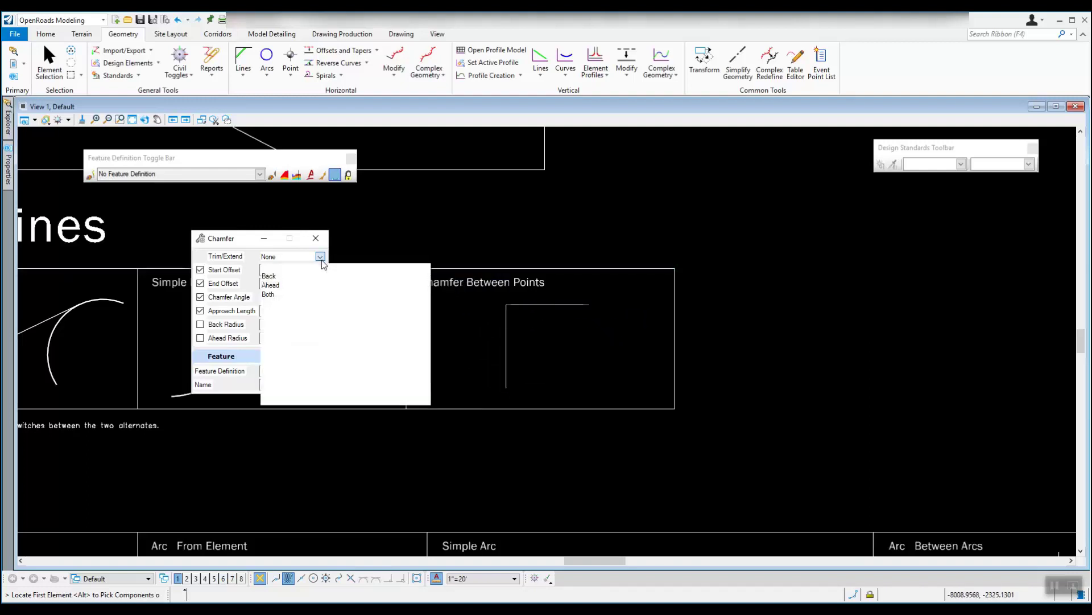
{"action": "left_click", "coordinate": [273, 294]}
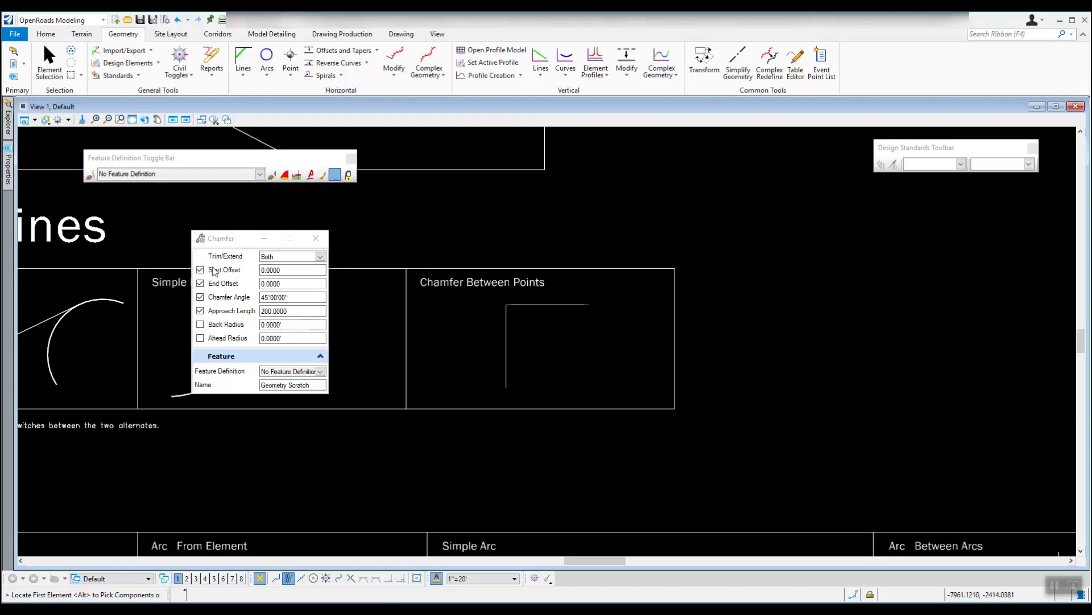
{"action": "left_click", "coordinate": [276, 270]}
{"action": "left_click", "coordinate": [286, 284]}
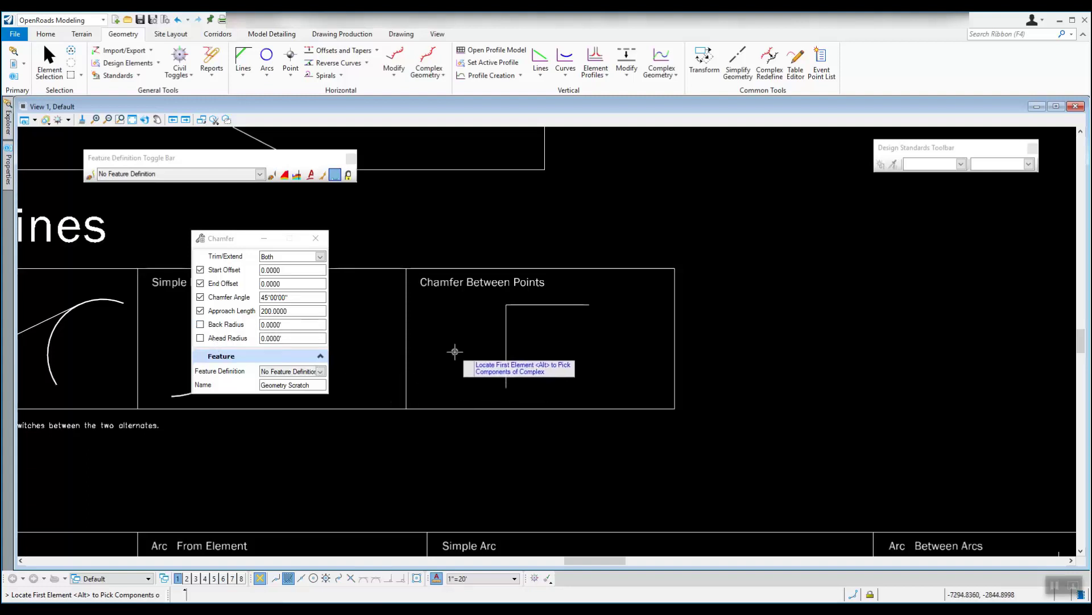
Step: Pick the vertical line, then the horizontal line, each with zero offset
{"action": "left_click", "coordinate": [507, 342]}
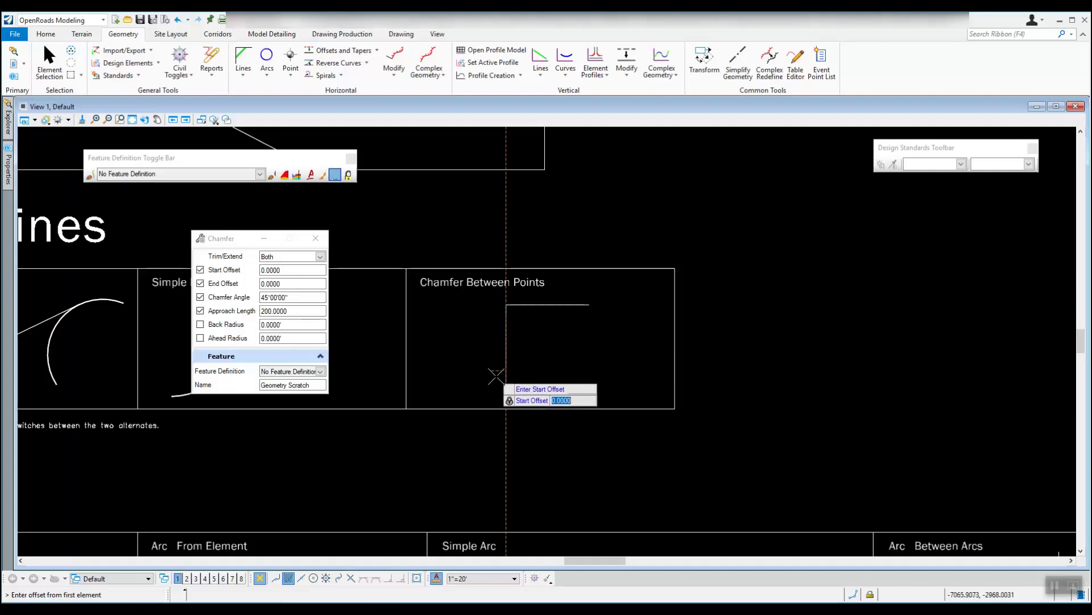
{"action": "left_click", "coordinate": [553, 358]}
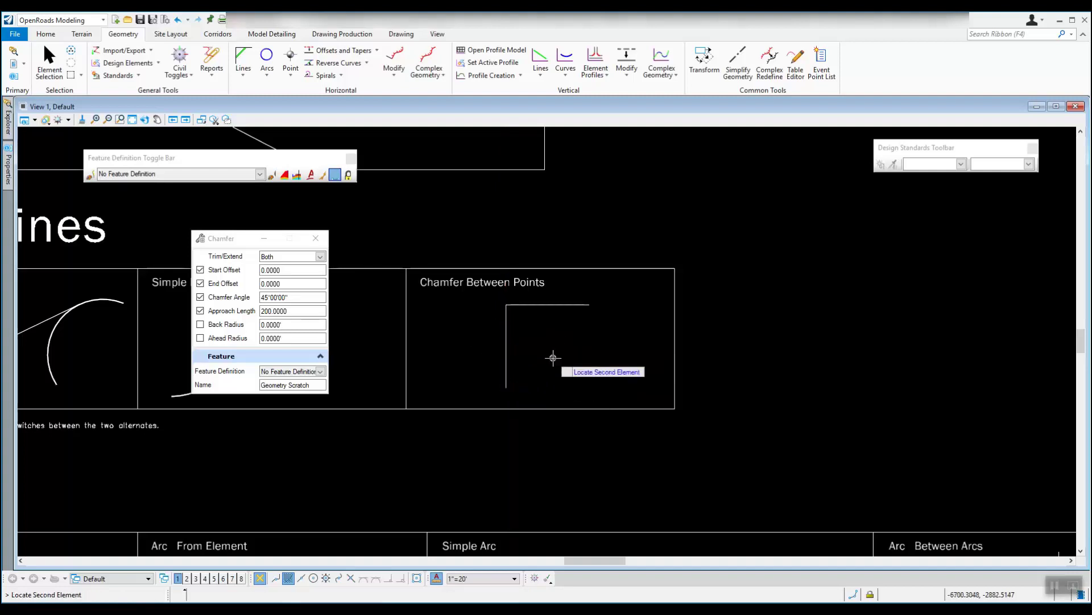
{"action": "left_click", "coordinate": [550, 304]}
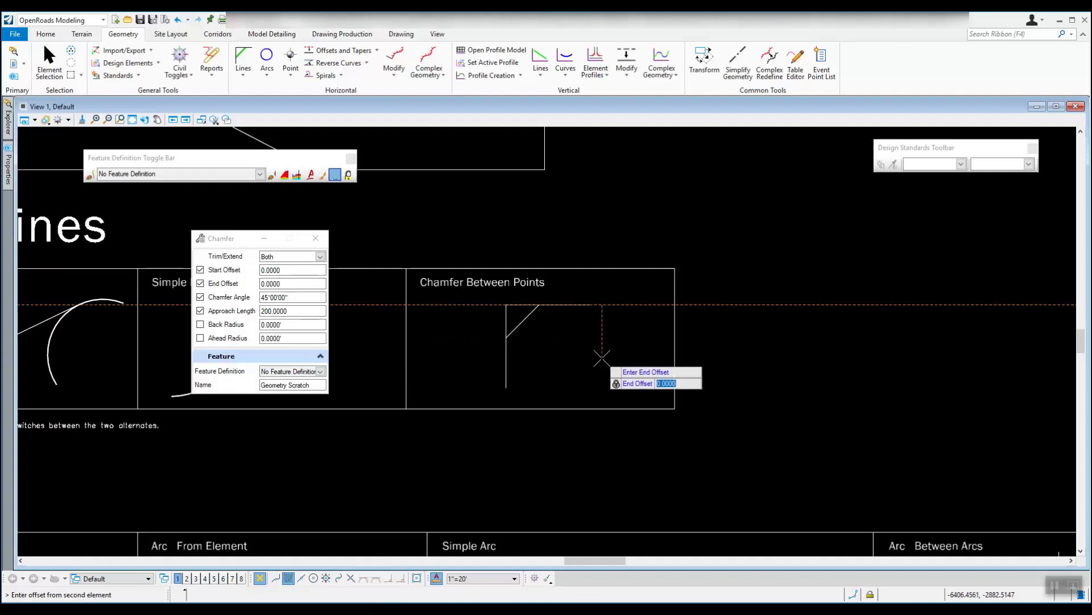
{"action": "left_click", "coordinate": [602, 358]}
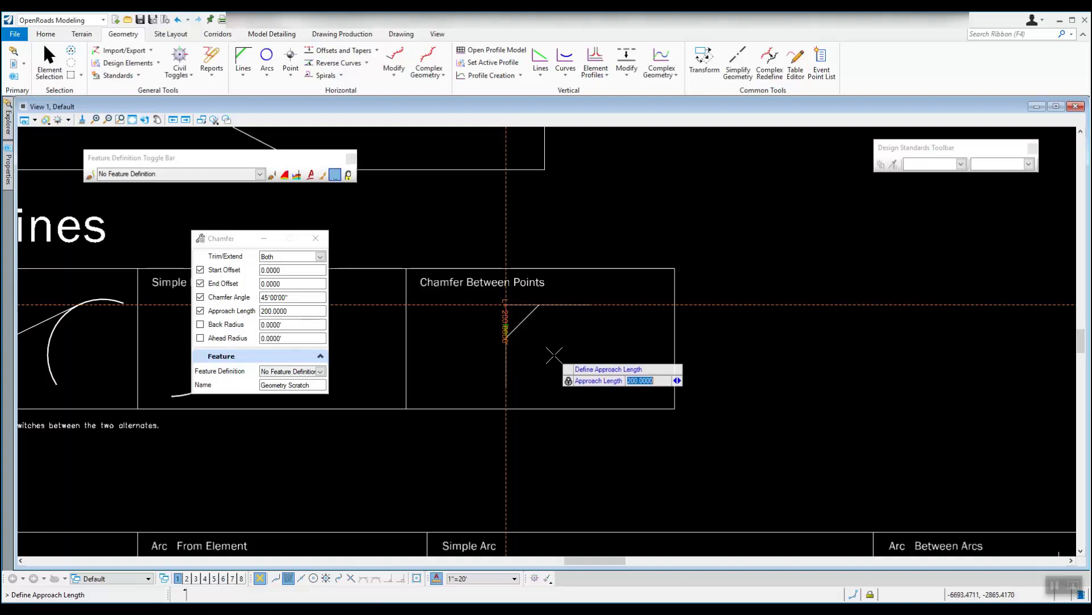
Step: Accept 200 approach length and zero radius, trimming both lines to the chamfer
{"action": "left_click", "coordinate": [572, 344]}
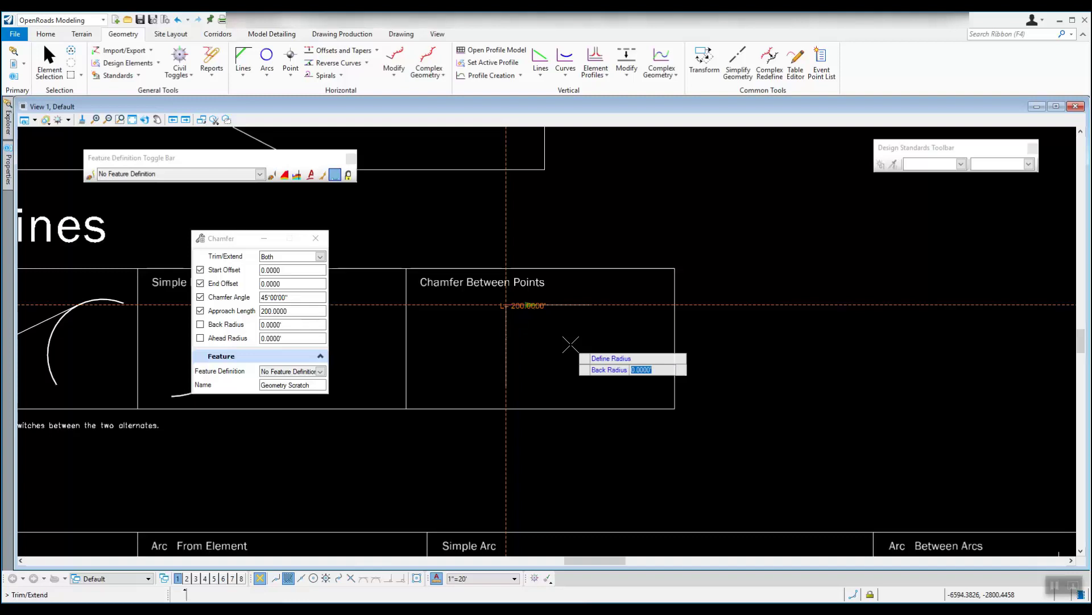
{"action": "left_click", "coordinate": [571, 344]}
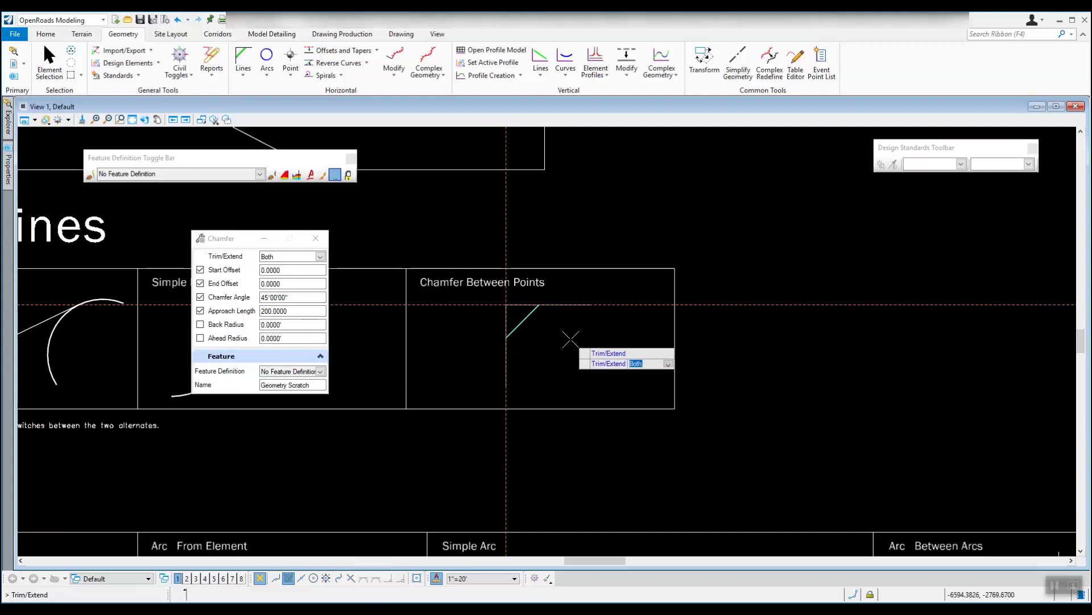
{"action": "left_click", "coordinate": [556, 330]}
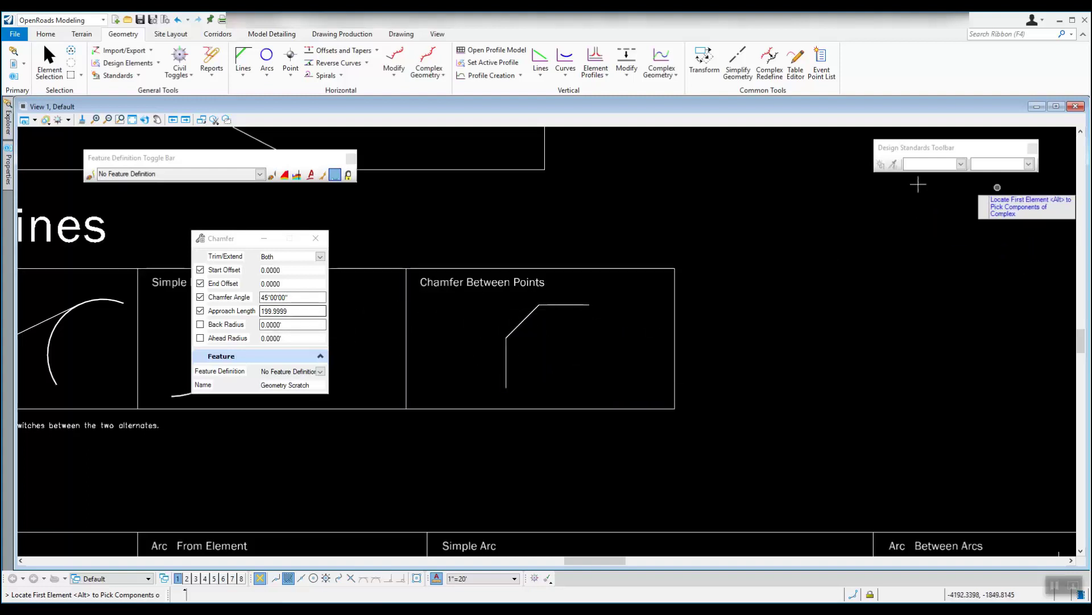
{"action": "left_click", "coordinate": [49, 60]}
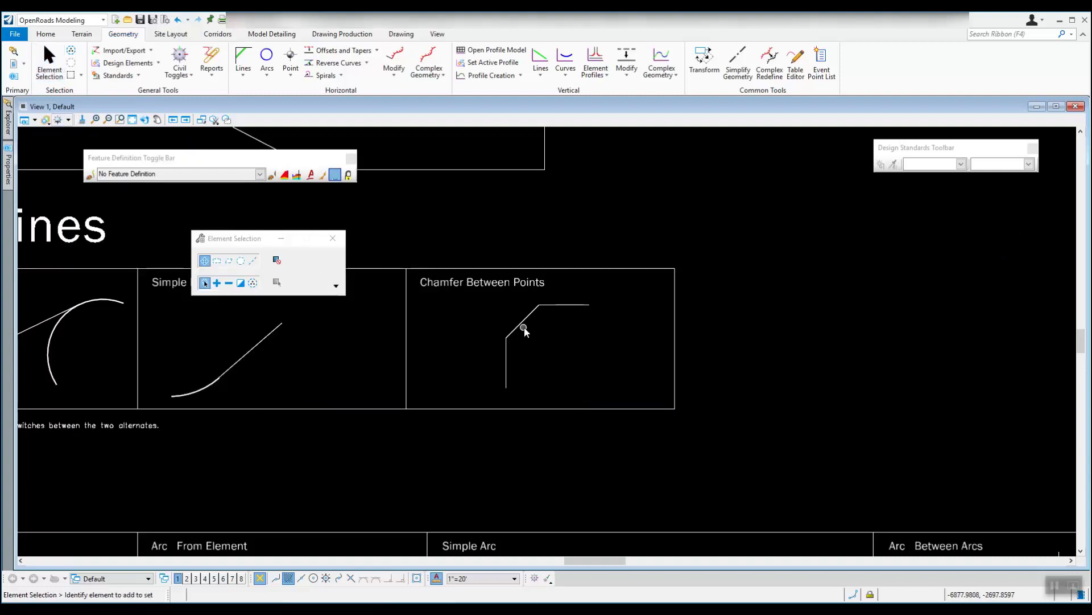
{"action": "scroll", "coordinate": [434, 343], "scroll_direction": "down", "scroll_amount": 4}
{"action": "scroll", "coordinate": [354, 348], "scroll_direction": "up", "scroll_amount": 3}
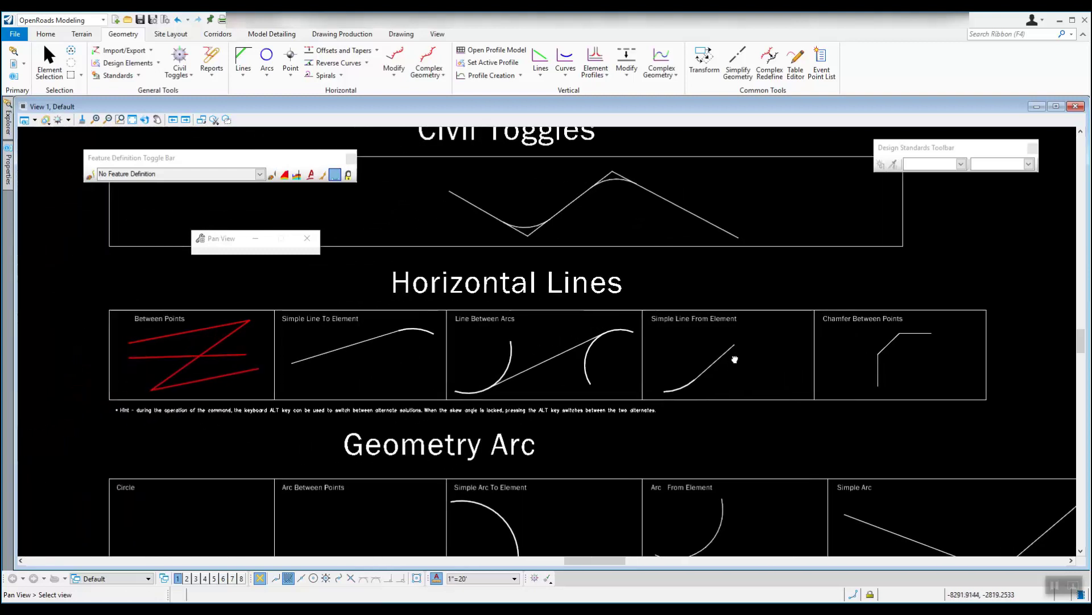